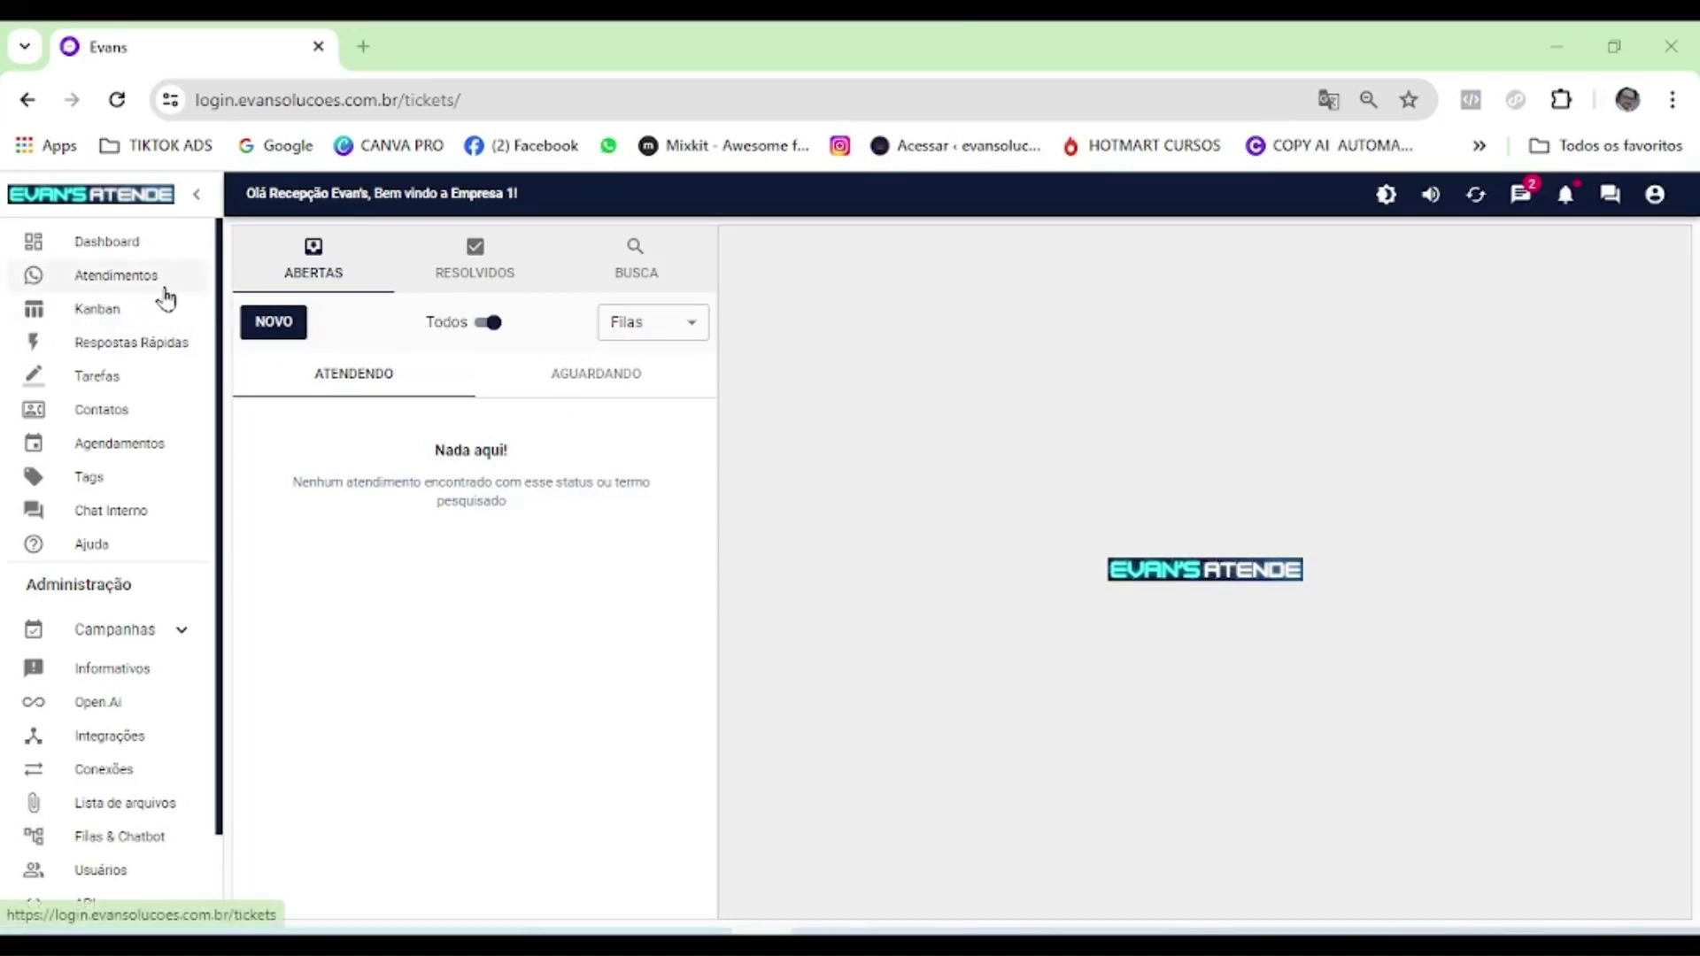
# Preview the waiting Evan's Digital conversation in Atendimentos without accepting it, and close the preview
pyautogui.click(123, 278)
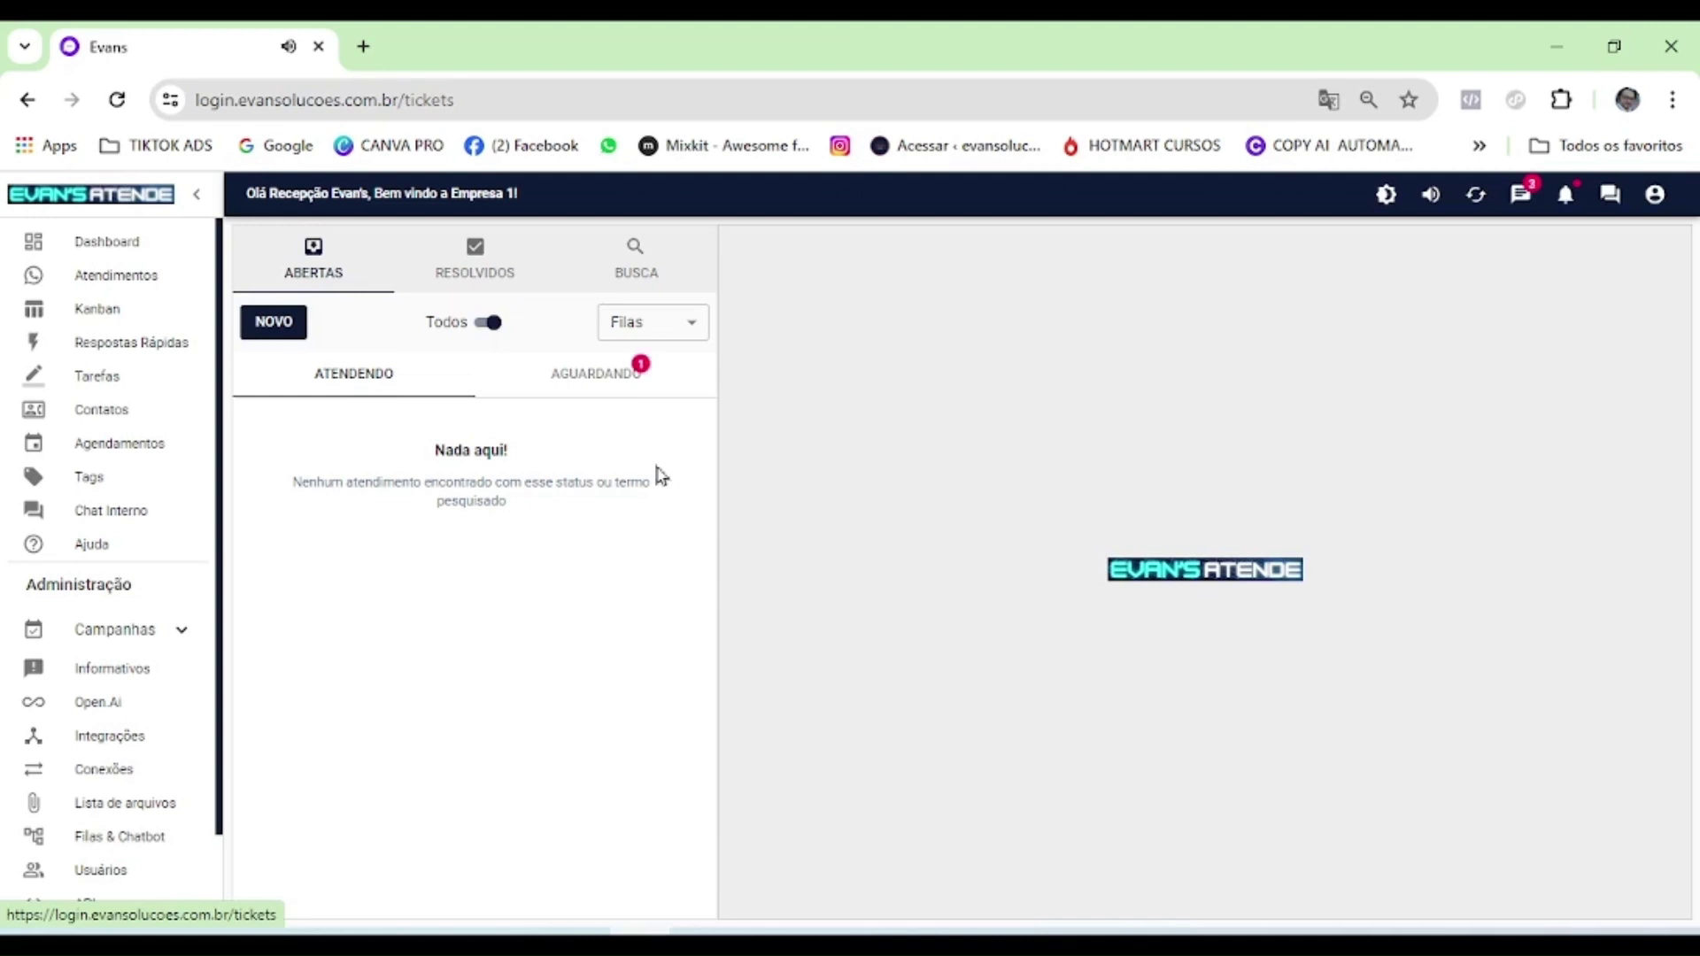
pyautogui.click(598, 379)
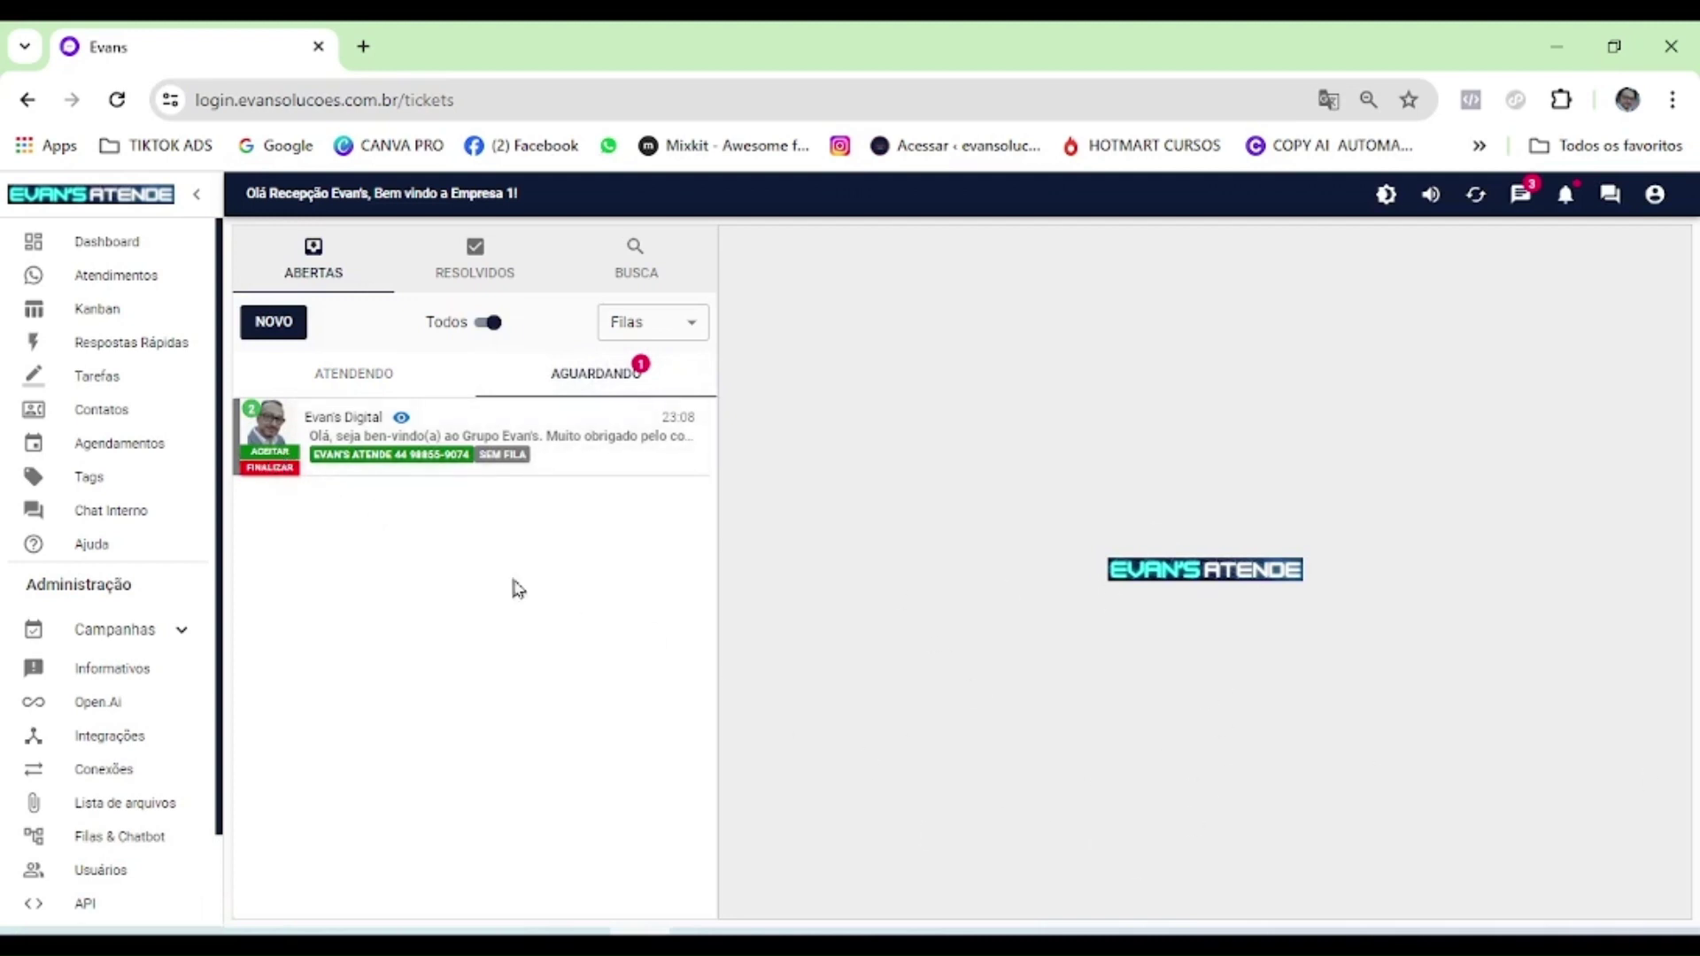
pyautogui.click(401, 420)
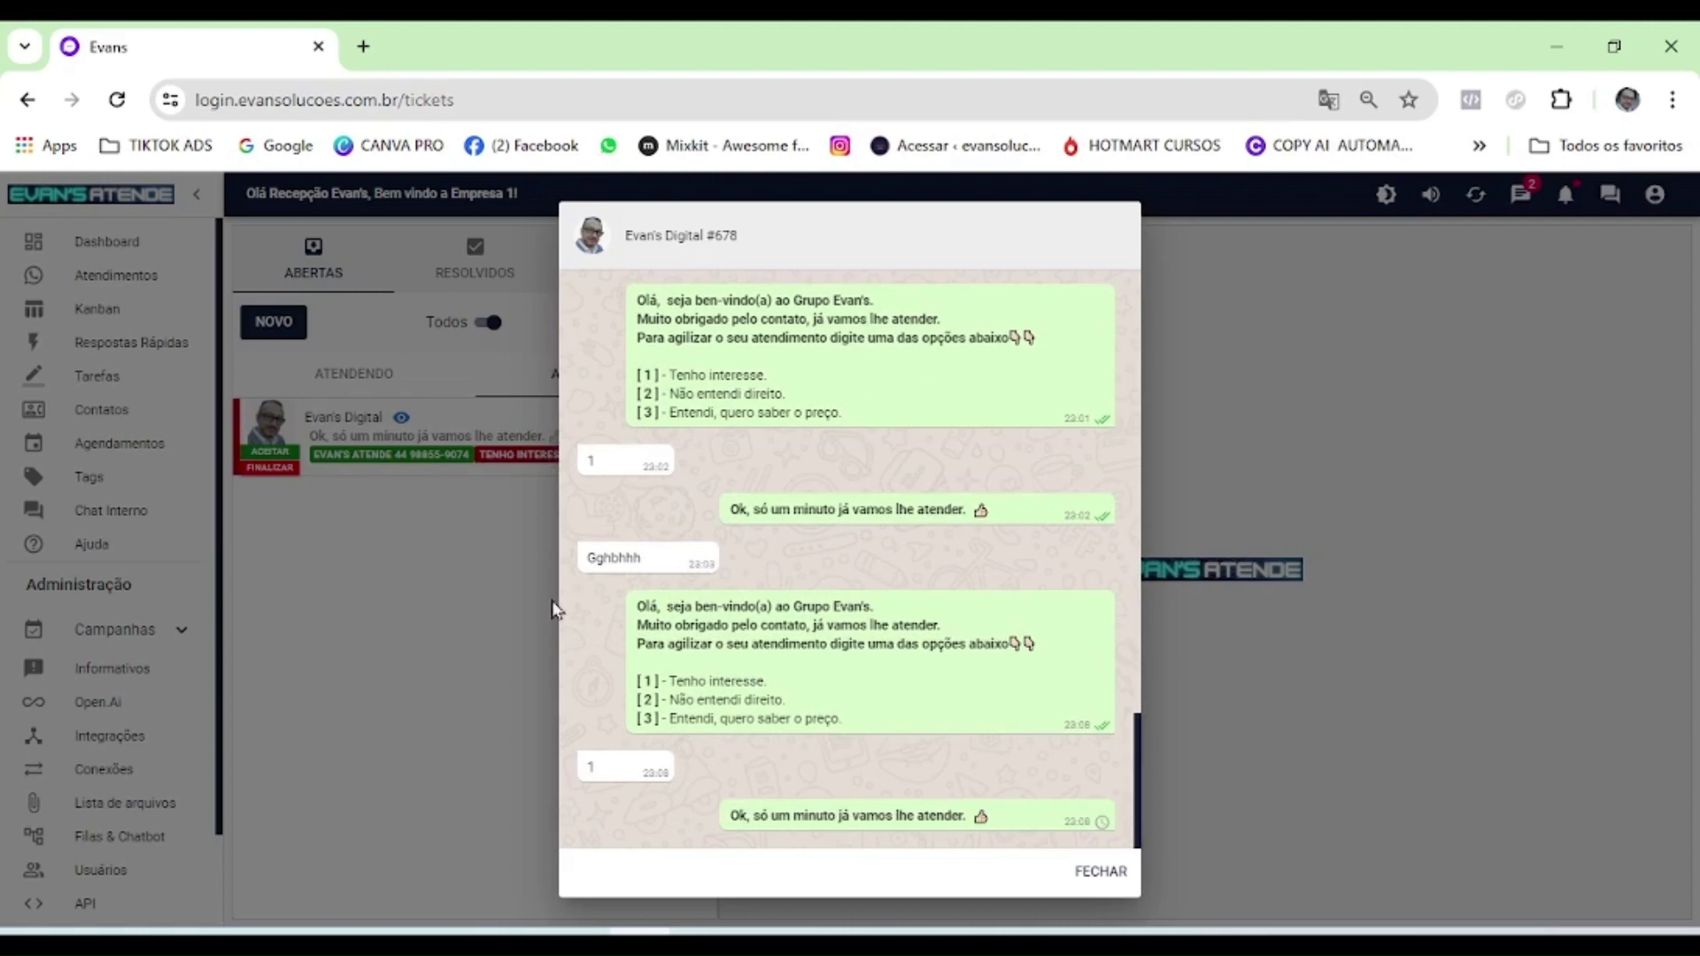
pyautogui.click(1100, 873)
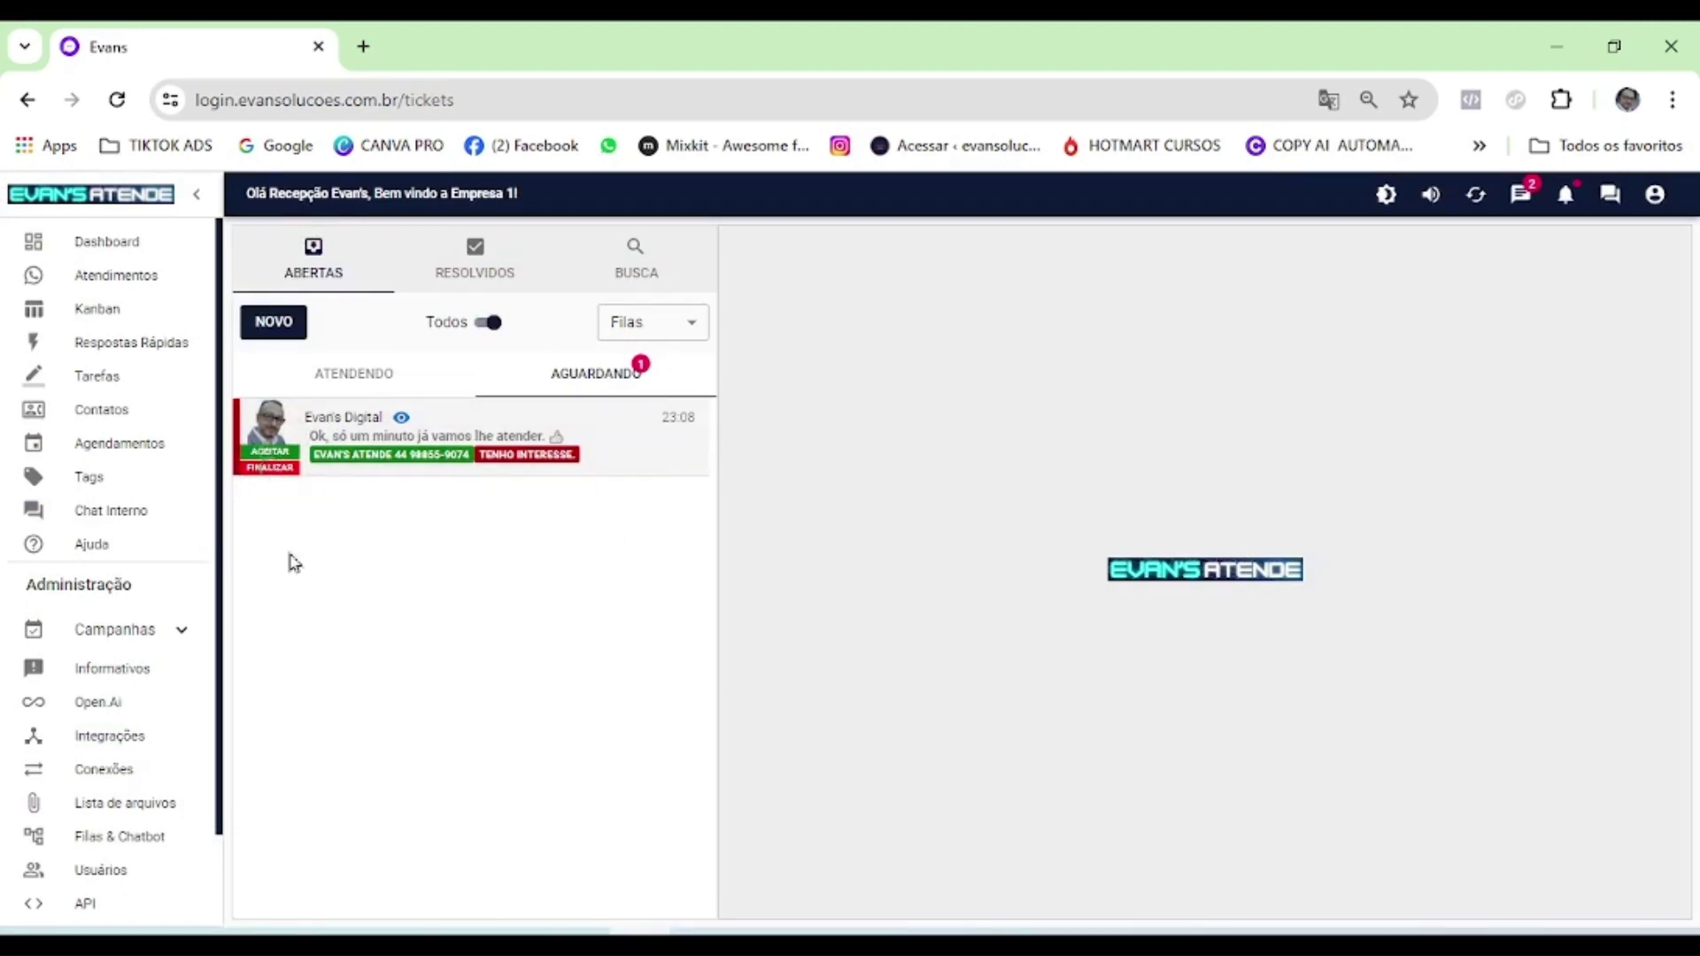
# Accept the waiting Evan's Digital ticket and send the reply "so um minuto"
pyautogui.click(270, 451)
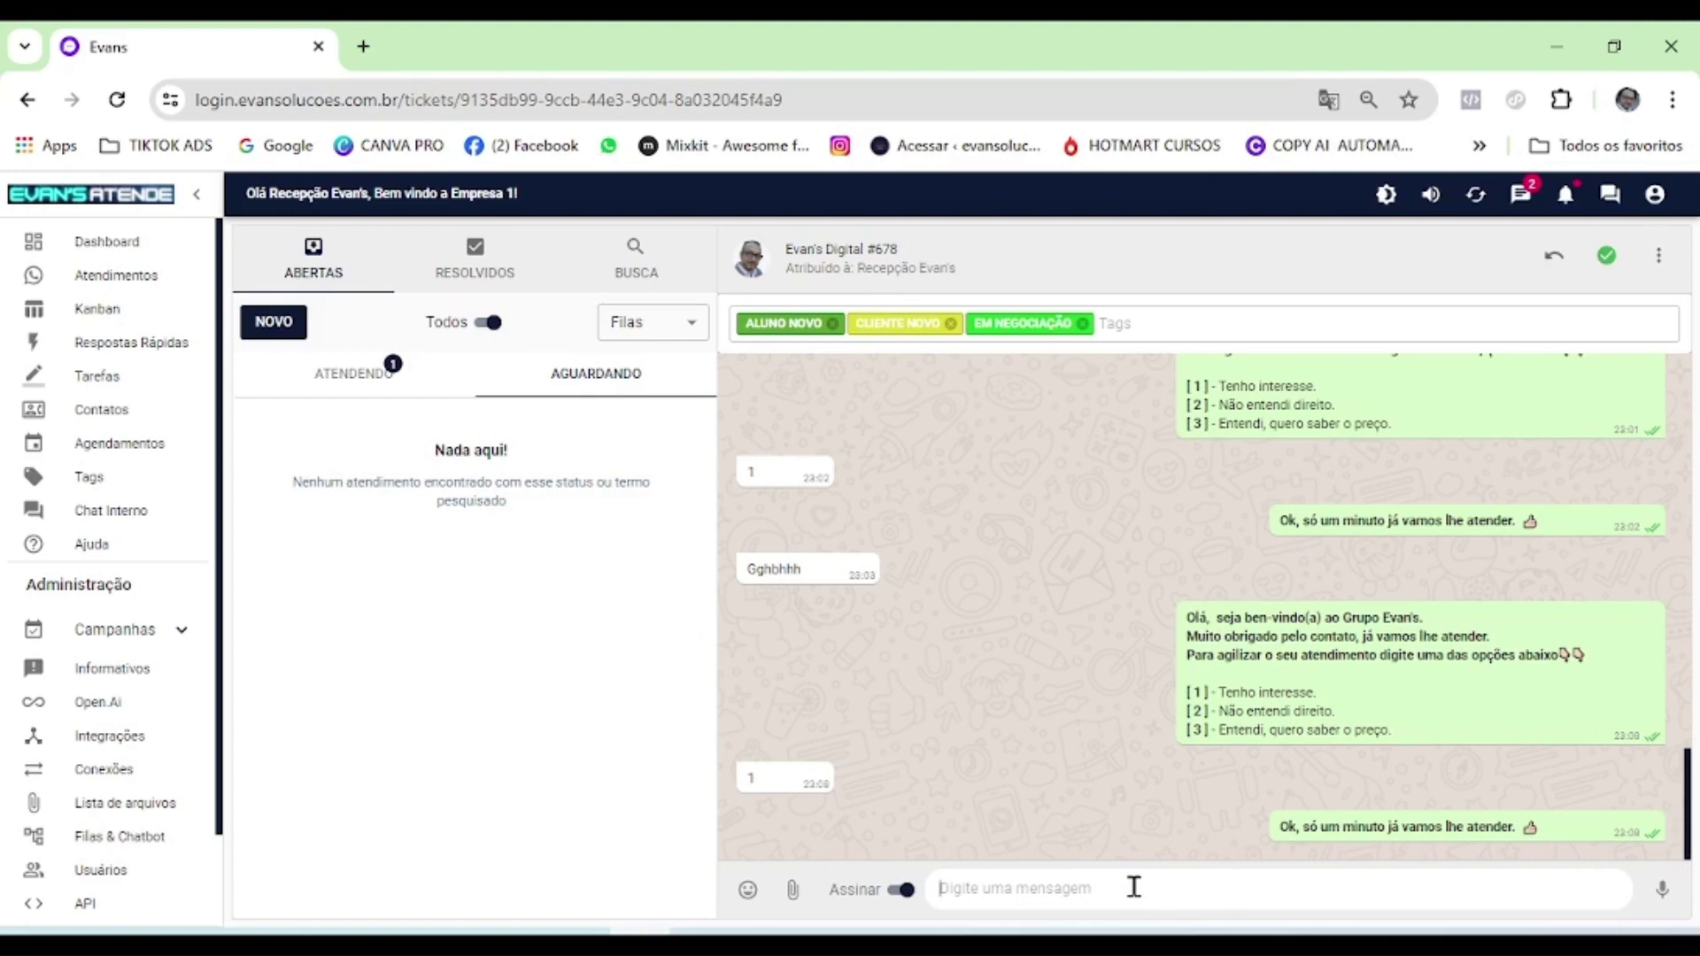
pyautogui.write('so um minuto')
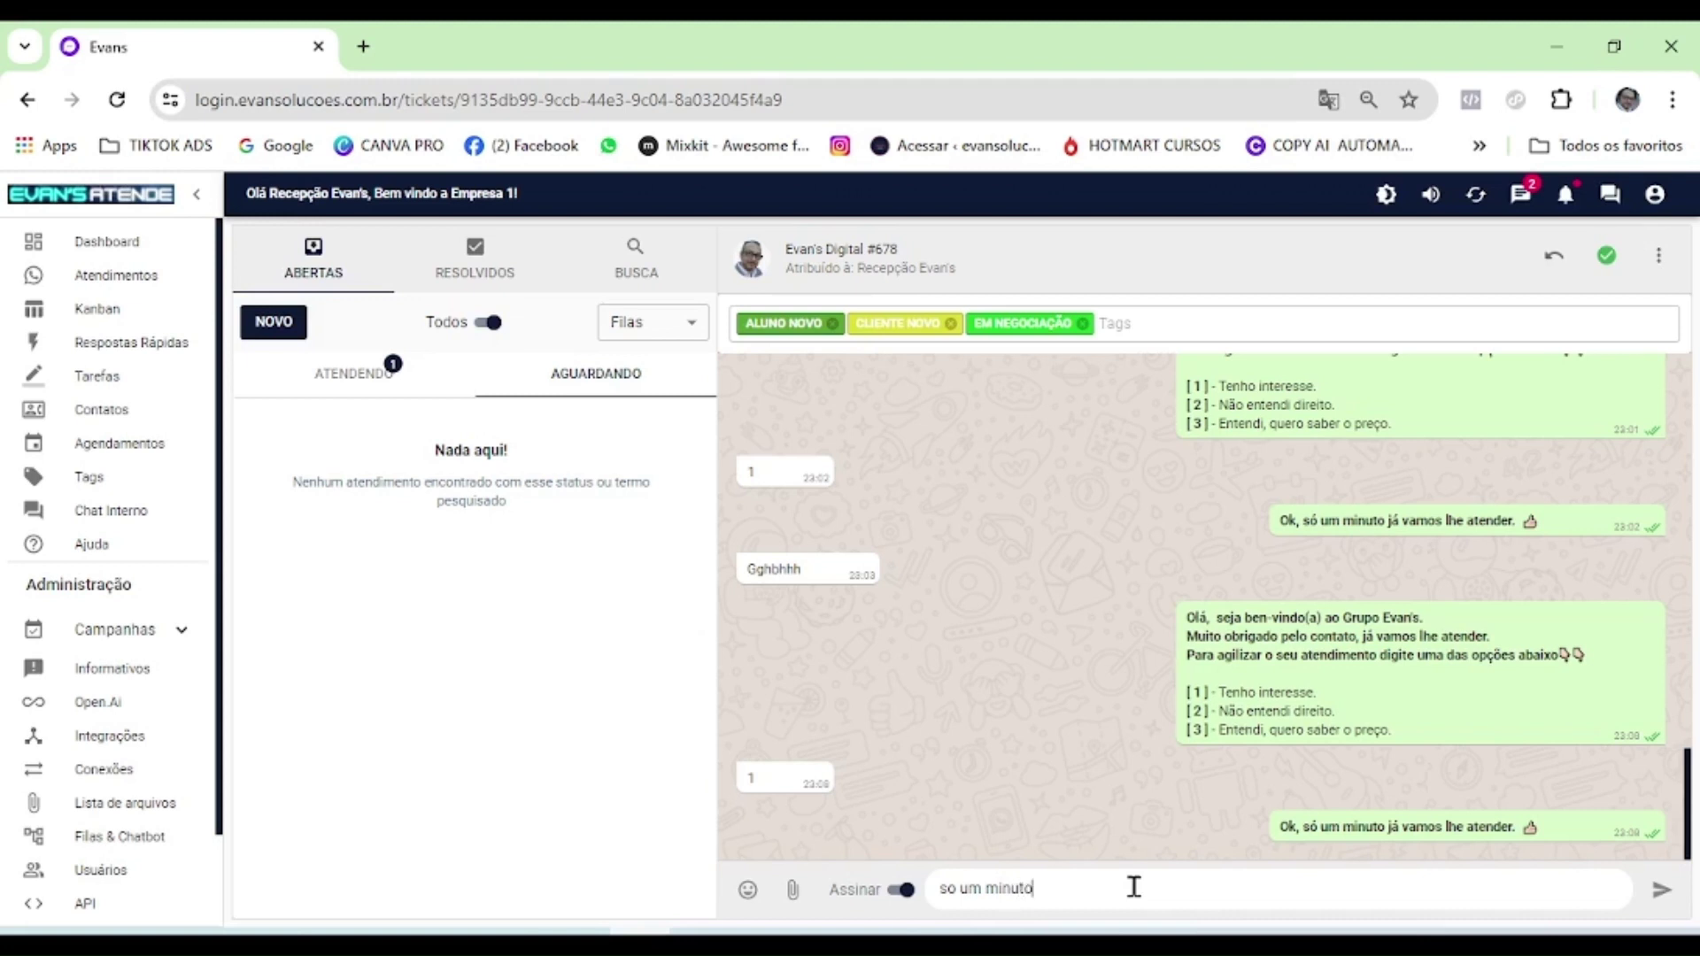
pyautogui.hotkey('shift', 'Return')
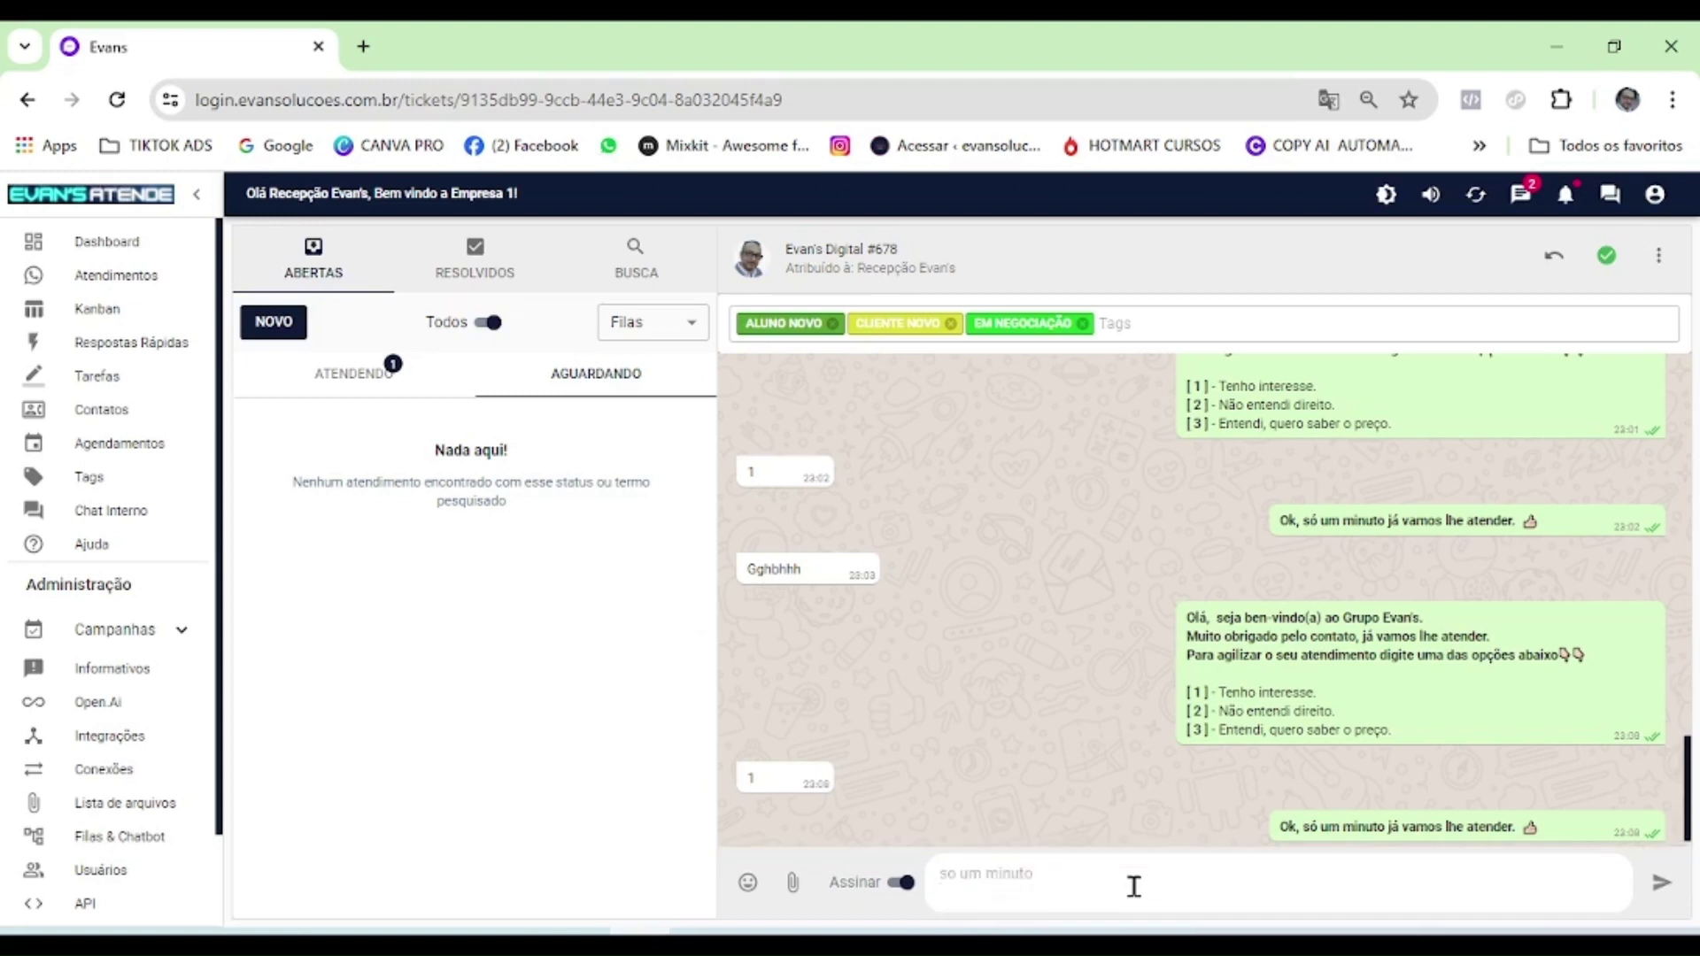
pyautogui.press('Return')
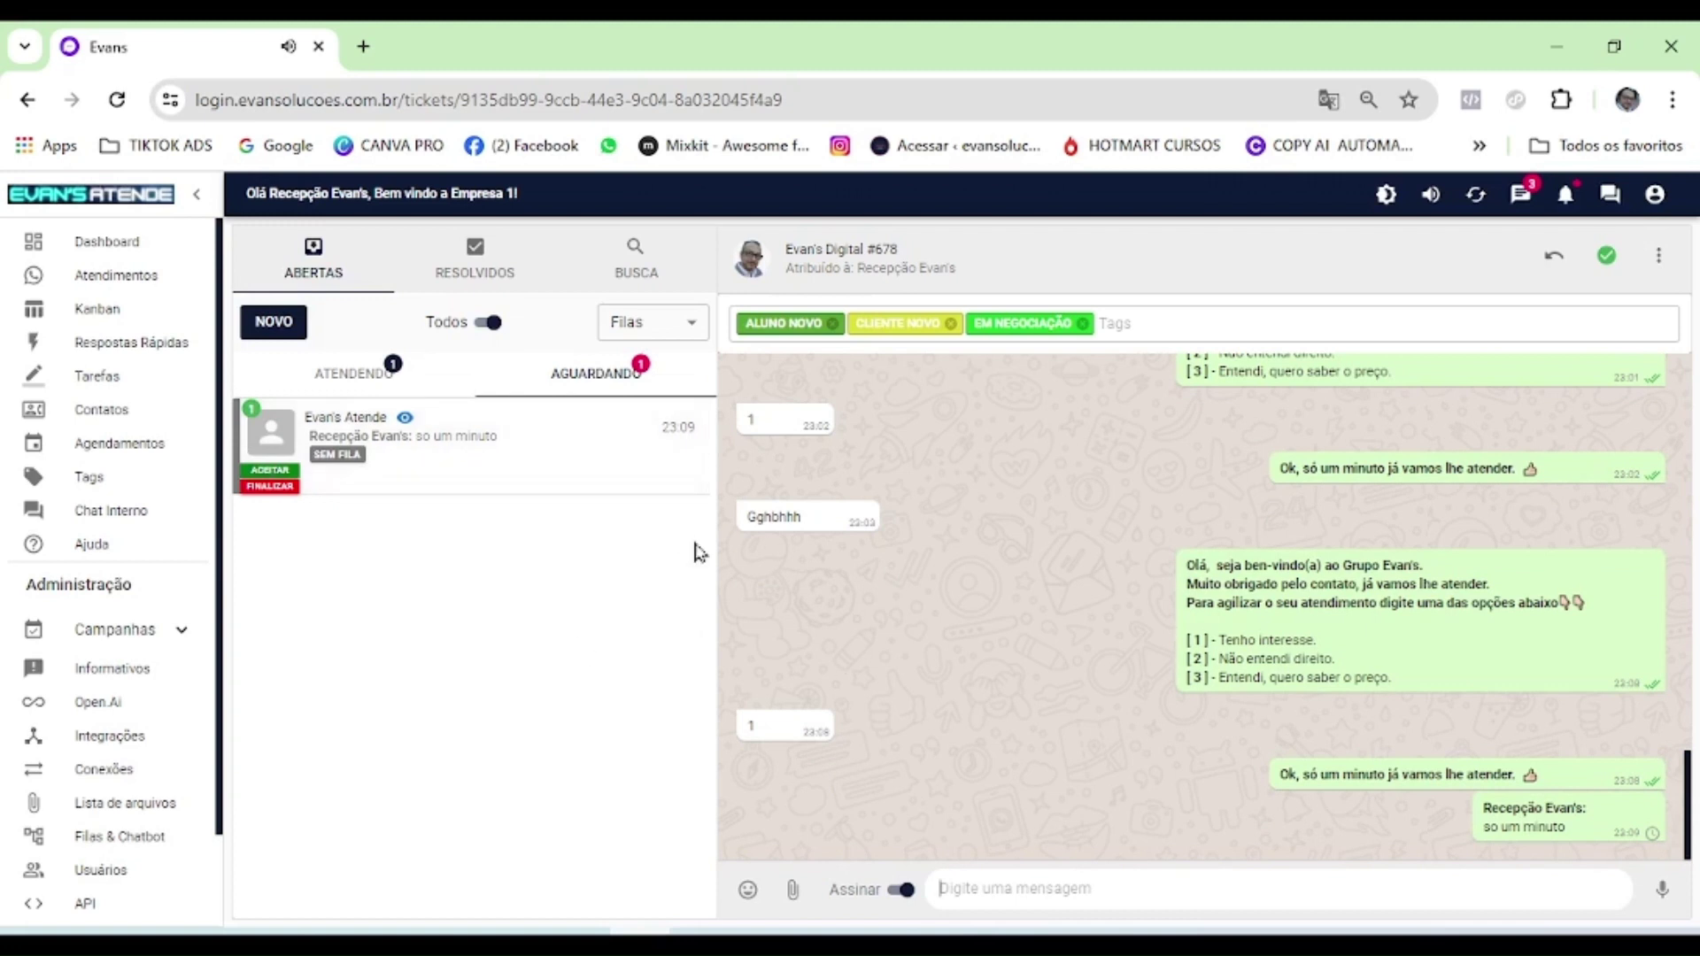
# Check the tickets being attended and return to the list of waiting tickets
pyautogui.click(588, 379)
pyautogui.click(364, 377)
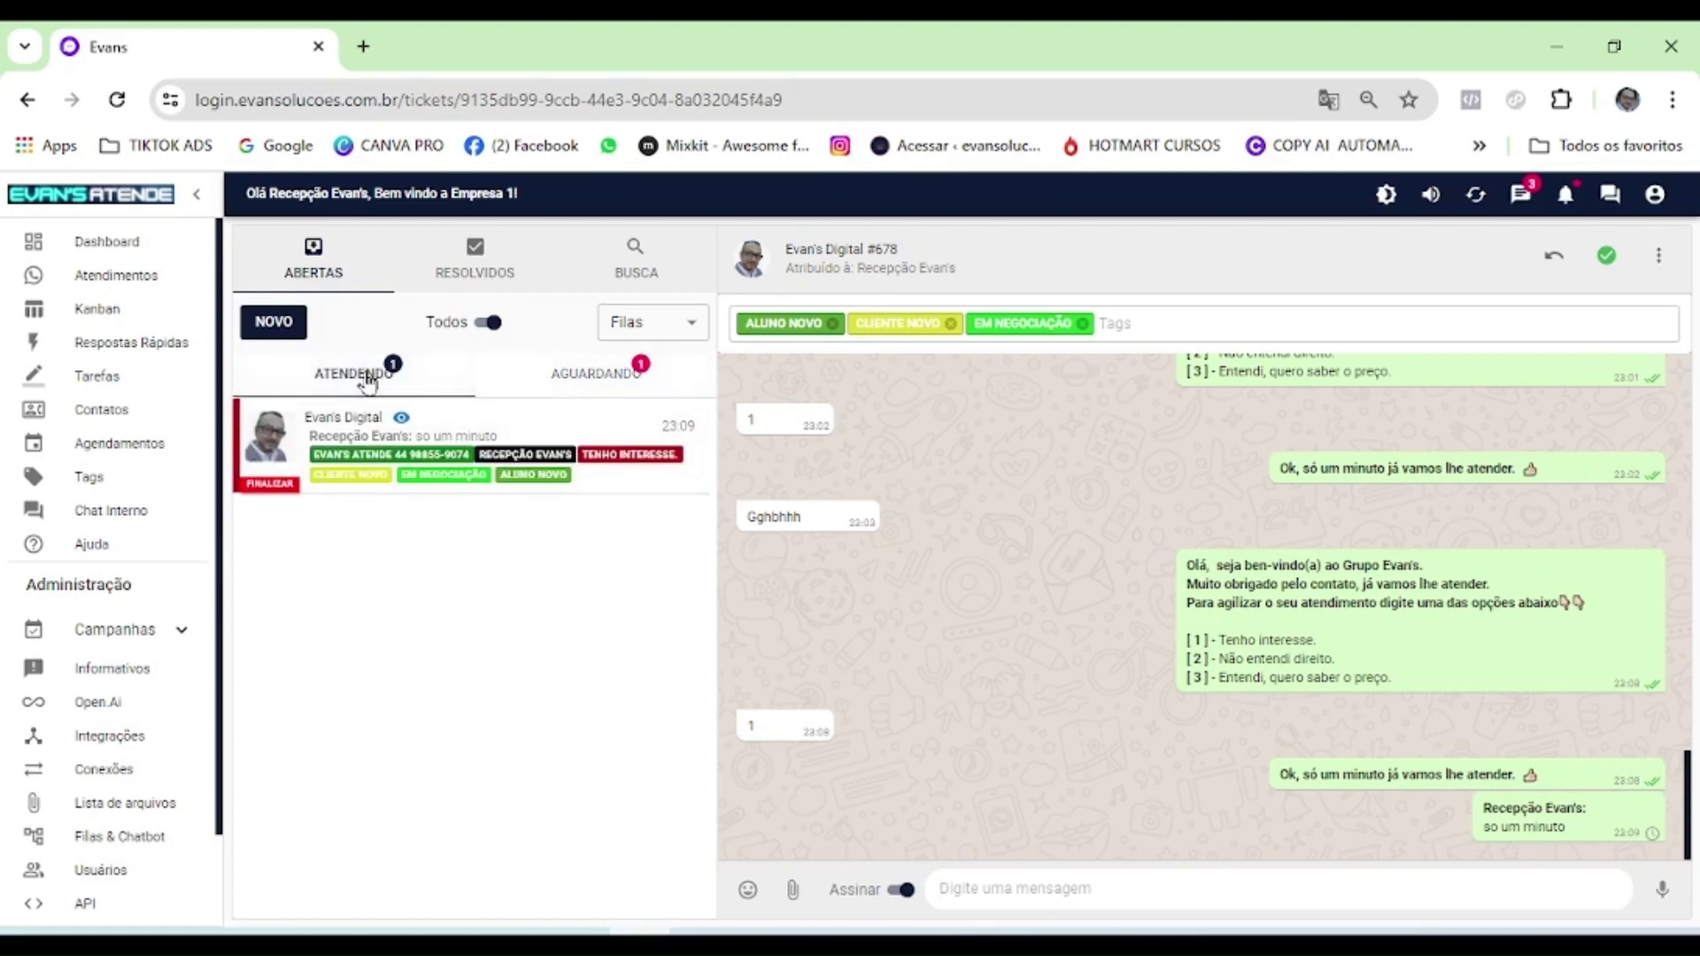
pyautogui.click(593, 379)
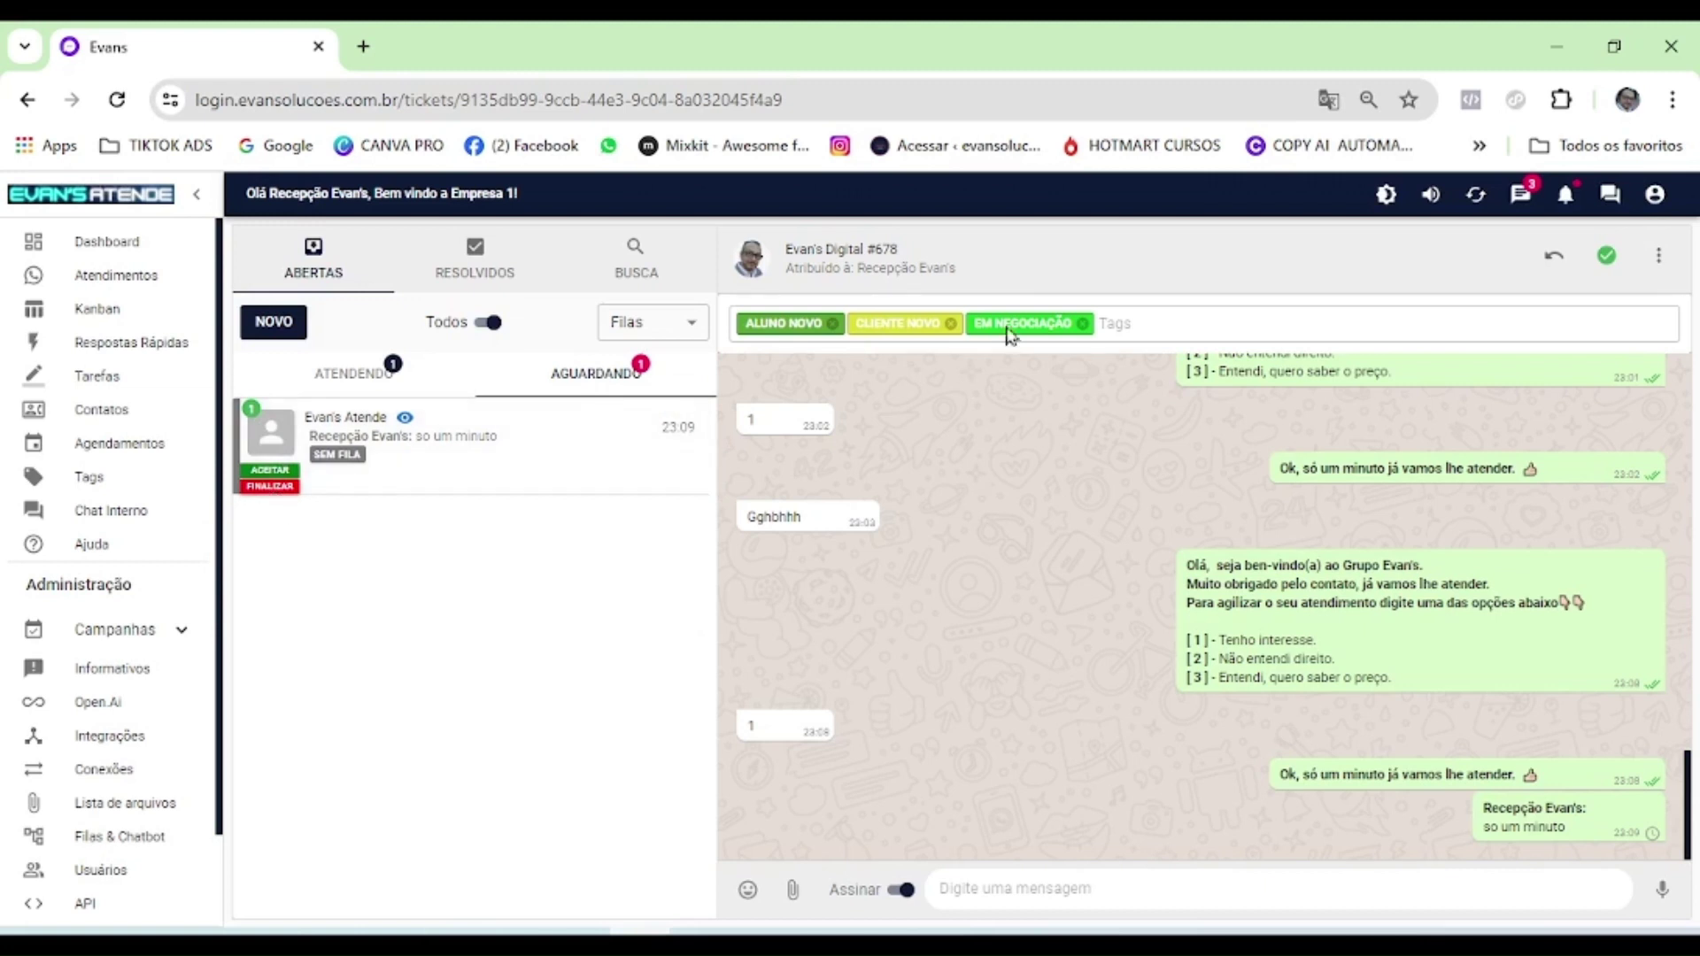
# Remove the EM NEGOCIAÇÃO, CLIENTE NOVO and ALUNO NOVO tags from the Evan's Digital ticket
pyautogui.click(1082, 323)
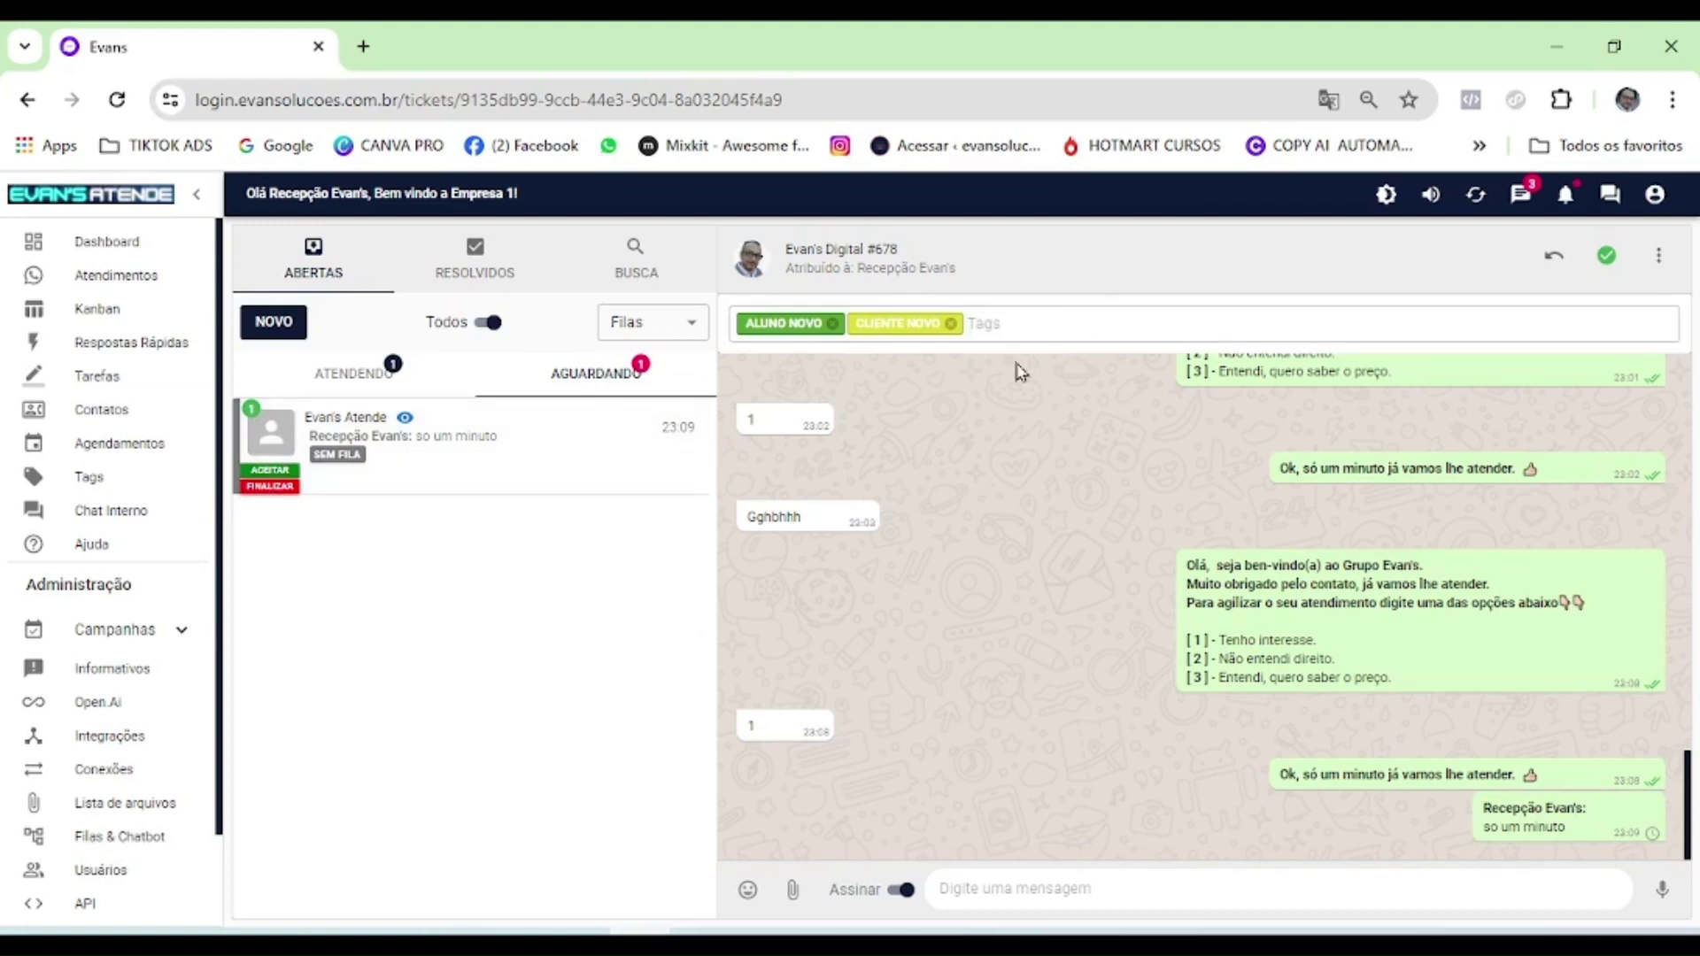
pyautogui.click(950, 323)
pyautogui.click(833, 324)
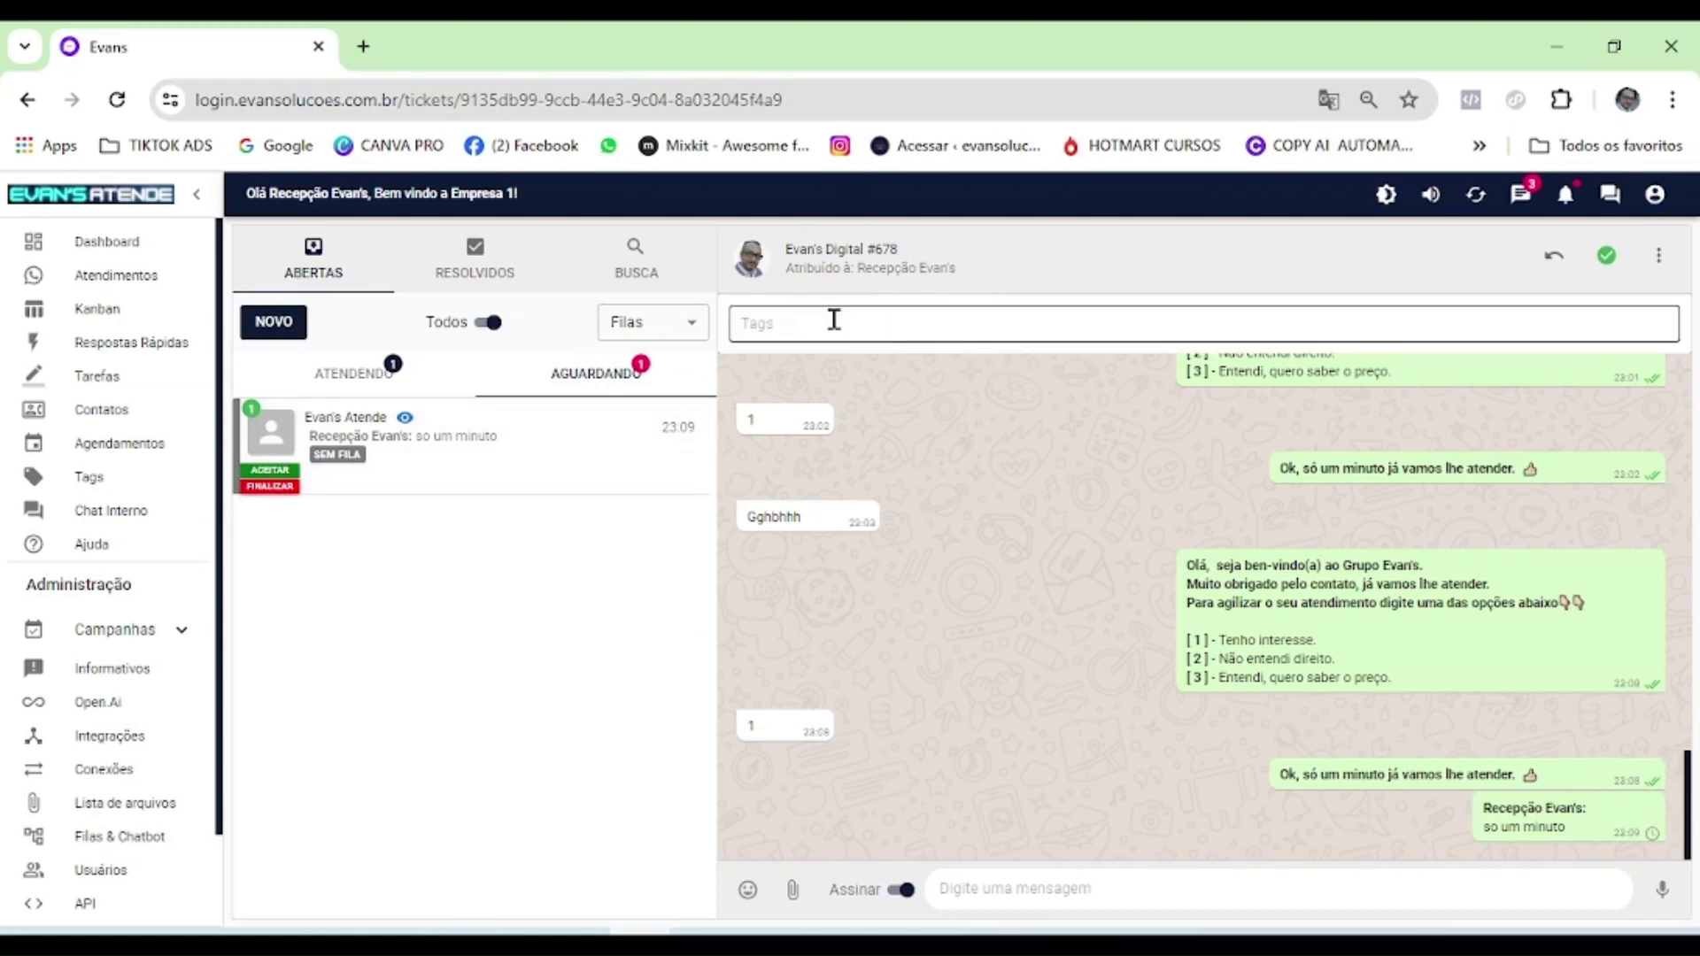
# Accept the waiting Evan's Atende ticket
pyautogui.click(270, 469)
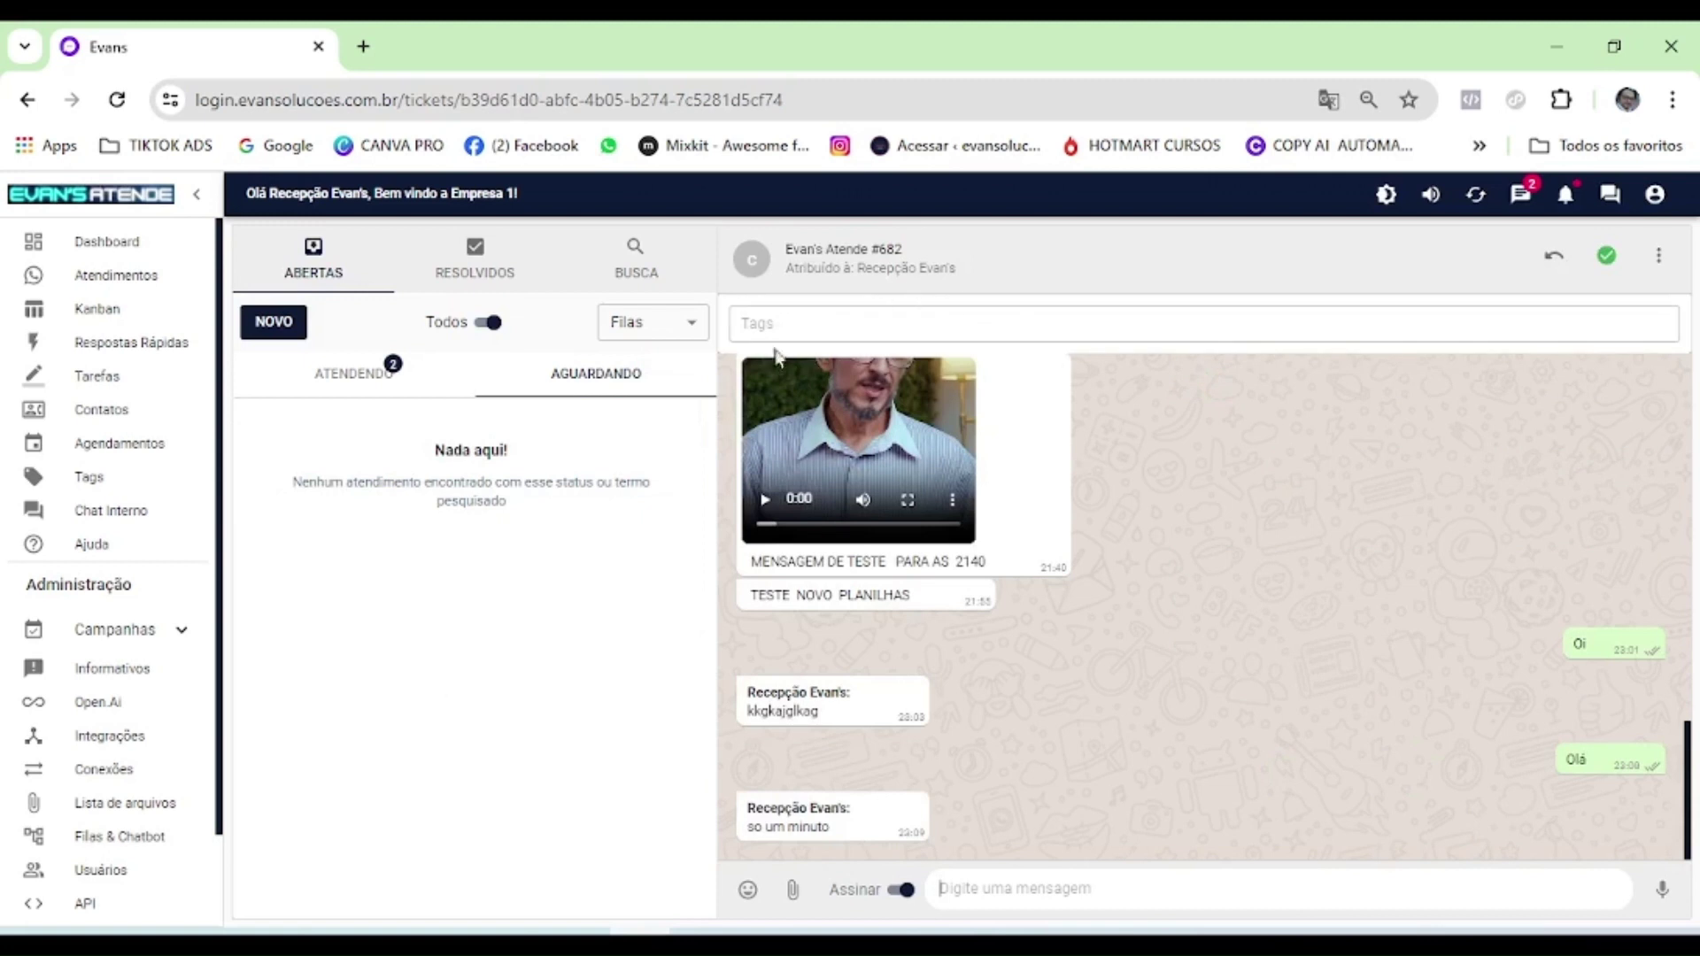
# Try the tags CLIENTE NOVO and ALUNO NOVO on the Evan's Atende ticket, removing each one again
pyautogui.click(859, 324)
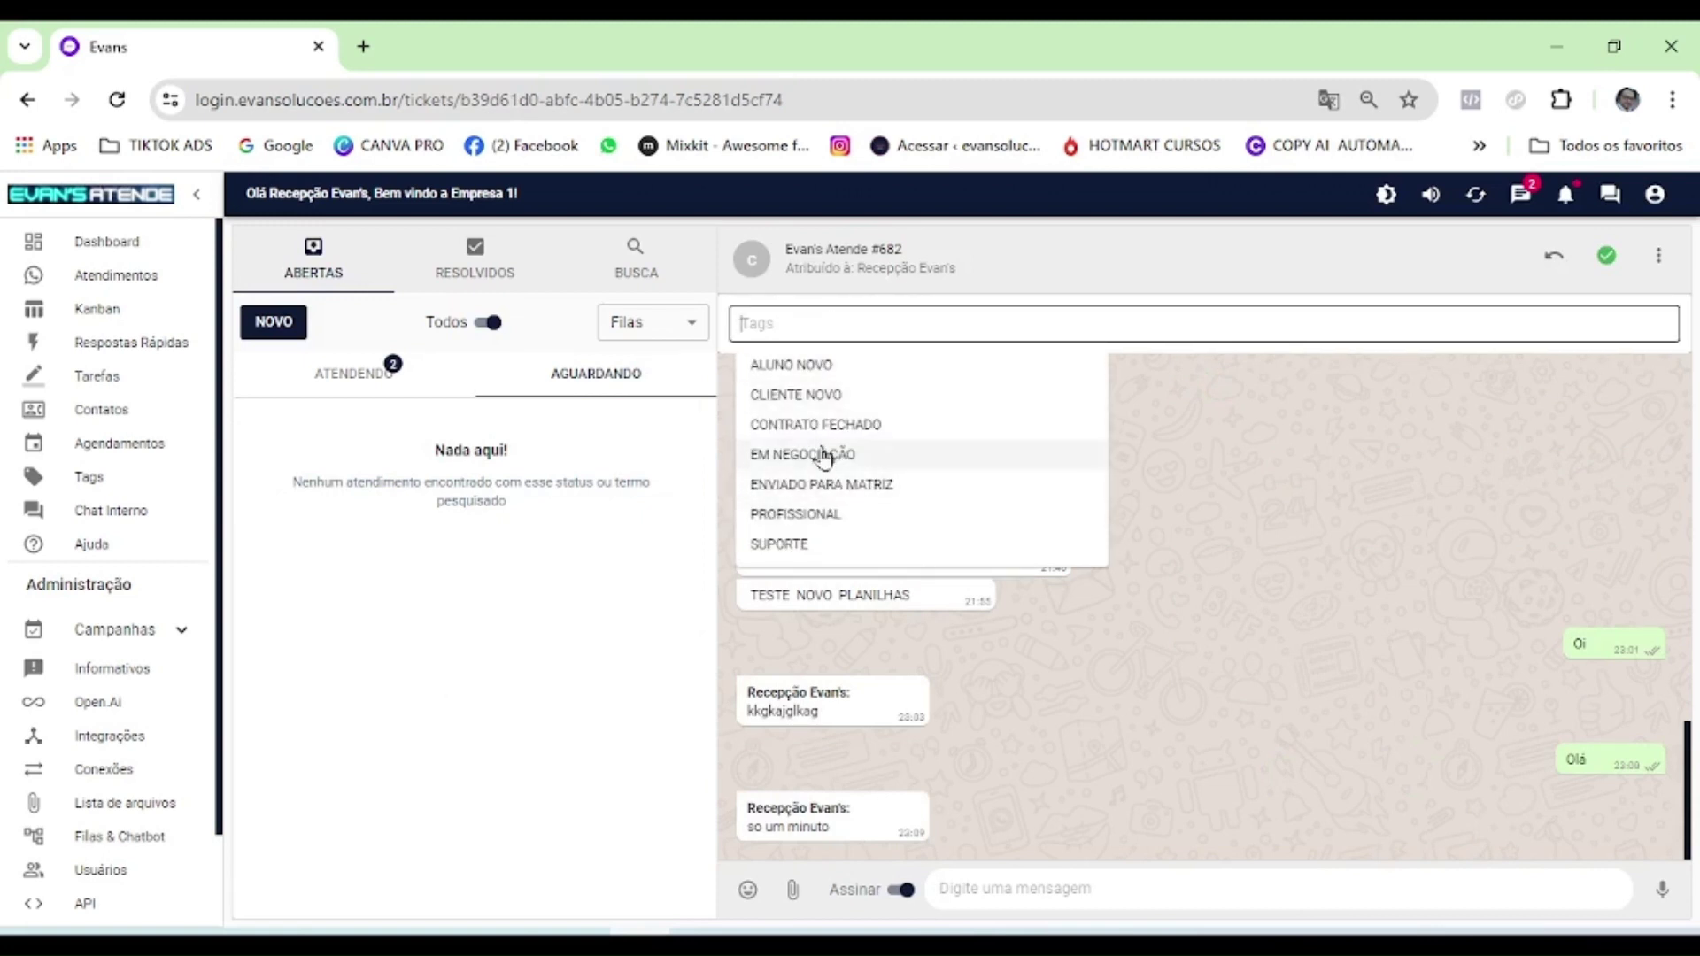
pyautogui.click(839, 395)
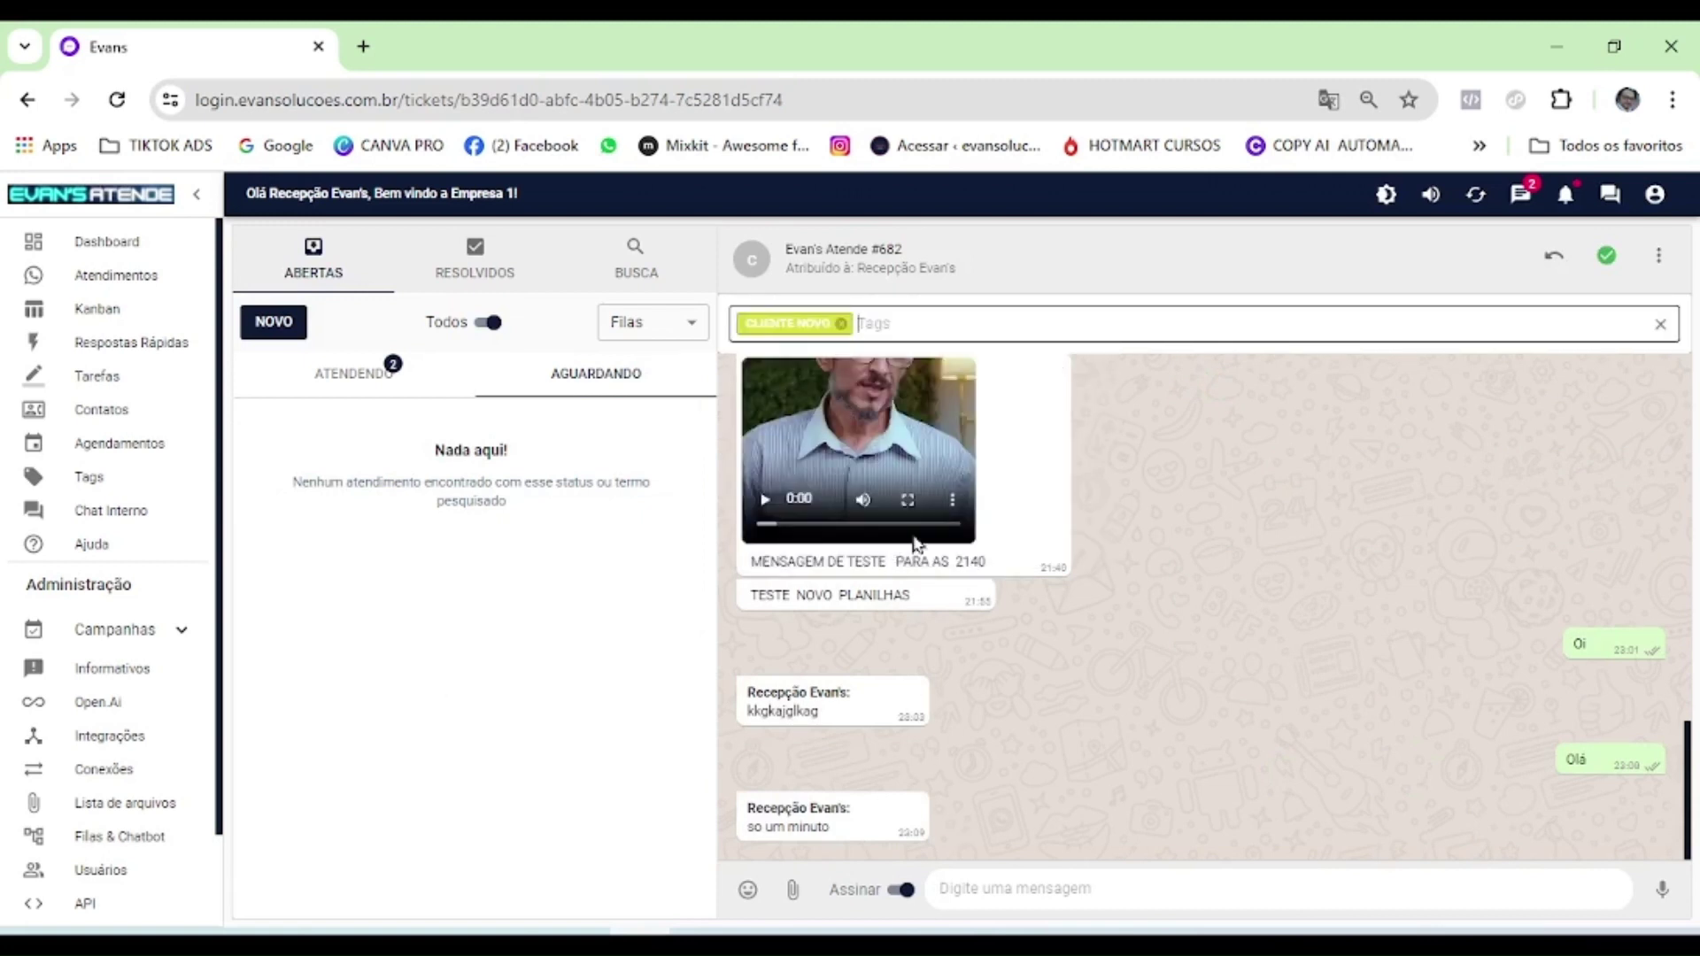
pyautogui.click(841, 324)
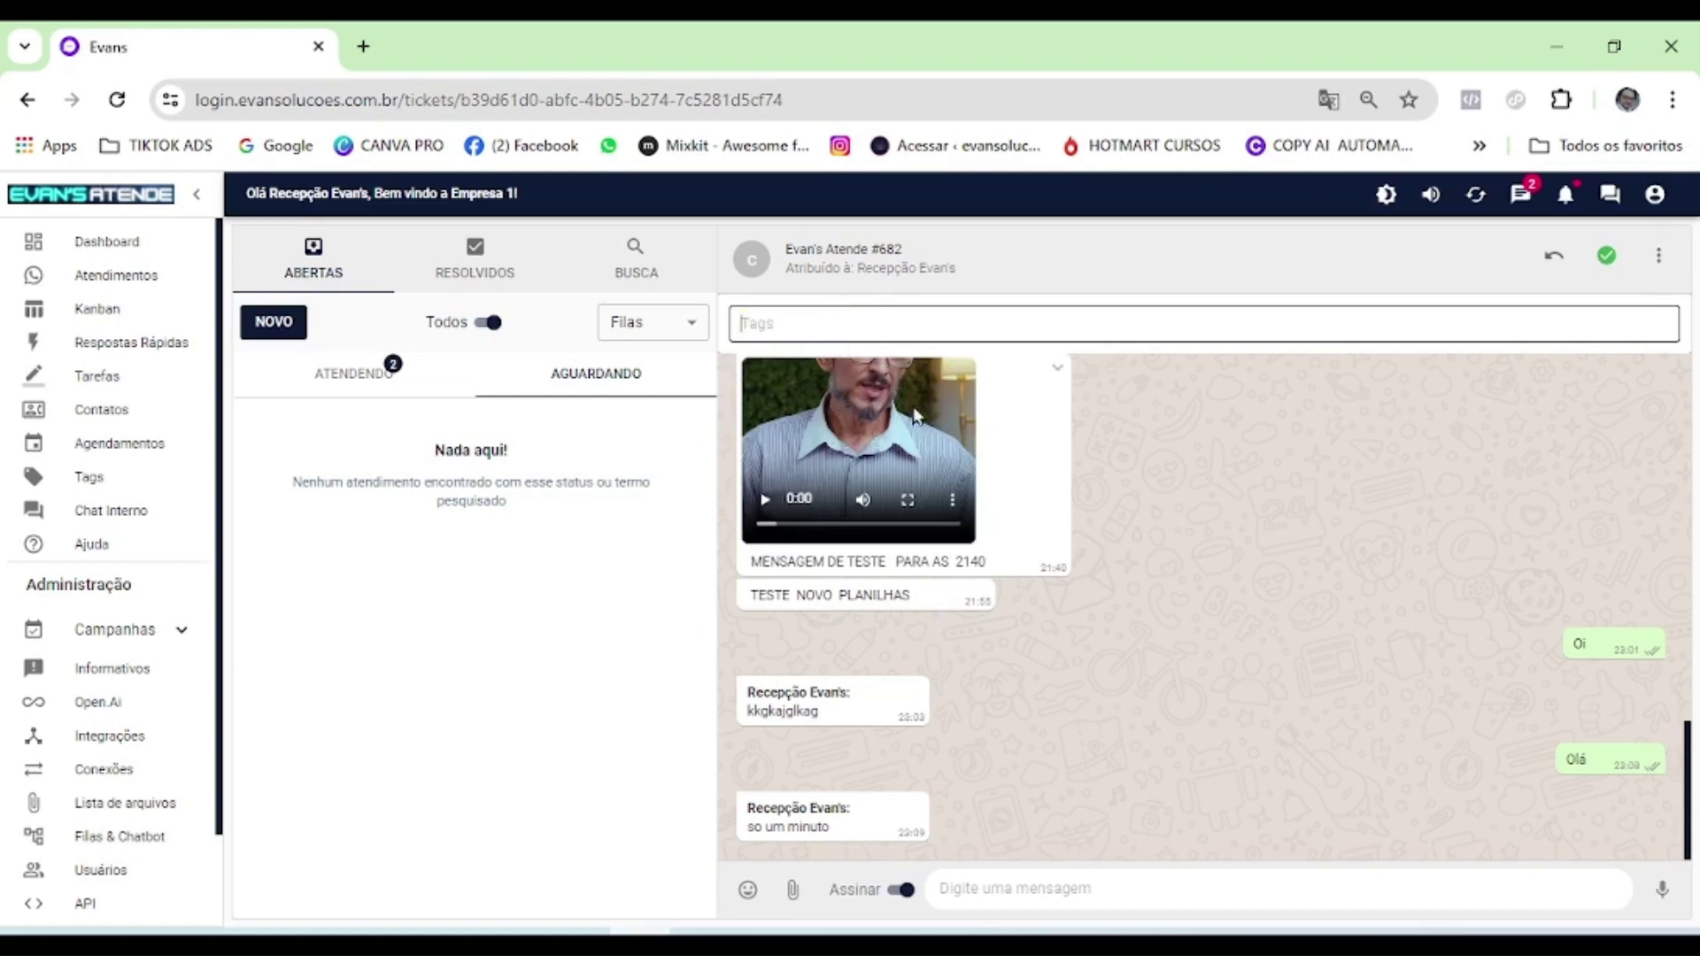
pyautogui.click(812, 321)
pyautogui.click(839, 365)
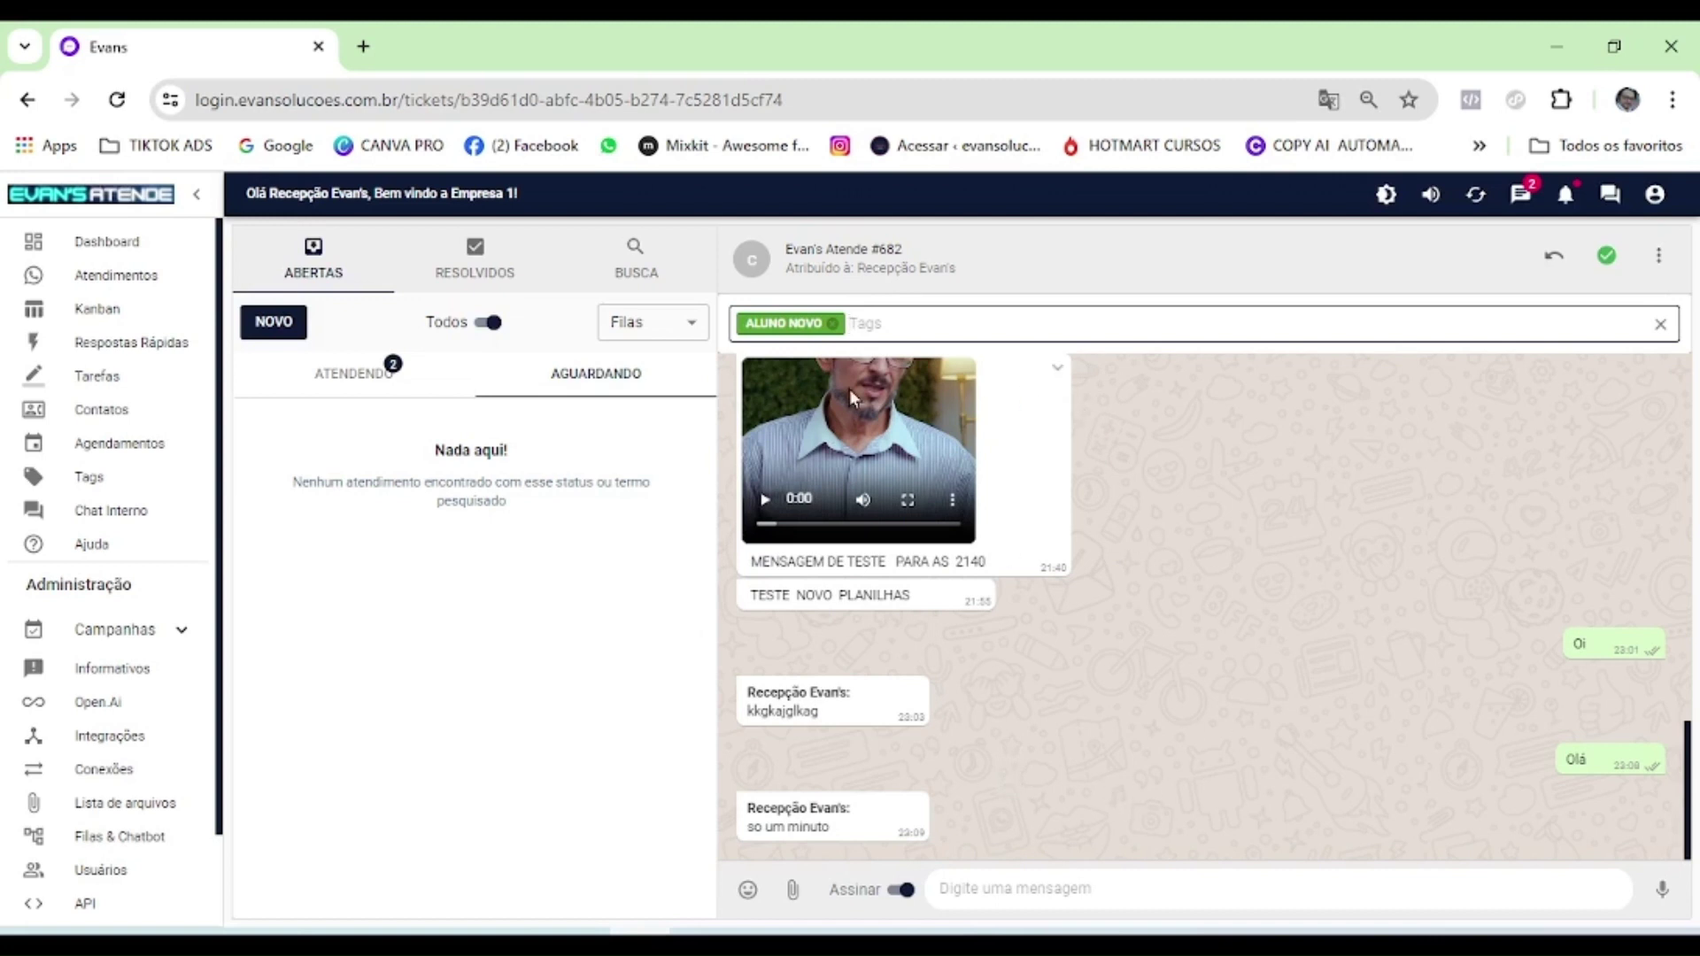
pyautogui.click(833, 324)
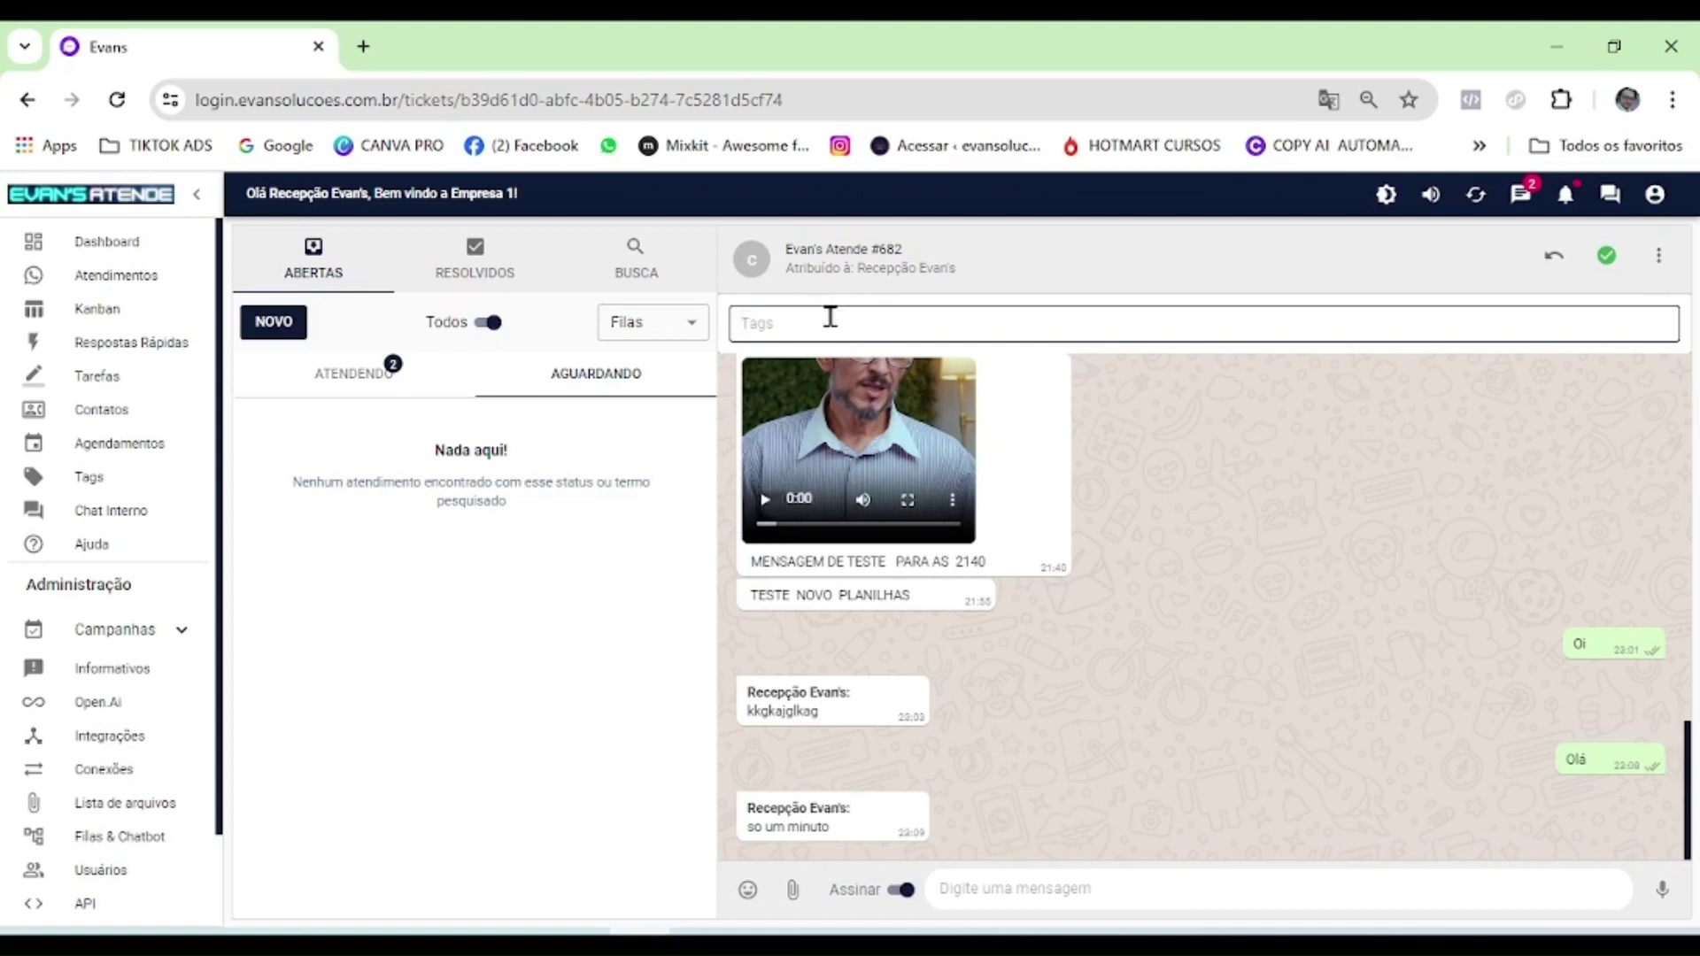
# Tag the Evan's Atende ticket with EM NEGOCIAÇÃO, CONTRATO FECHADO and ENVIADO PARA MATRIZ
pyautogui.click(831, 317)
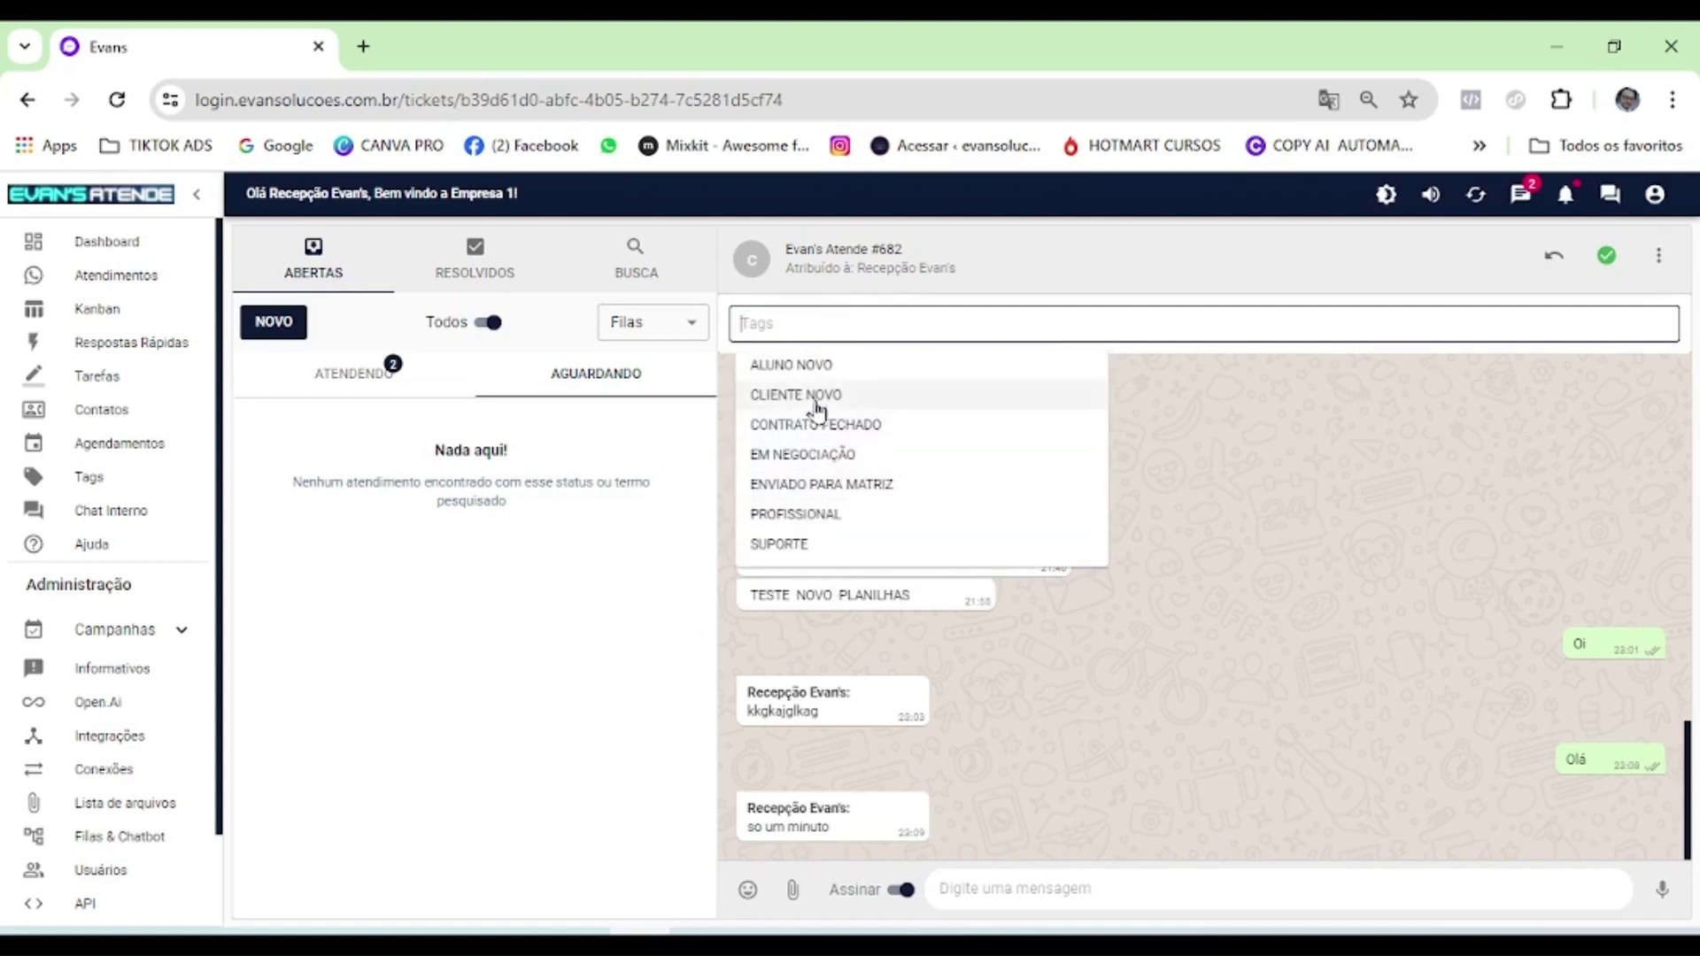
pyautogui.click(826, 456)
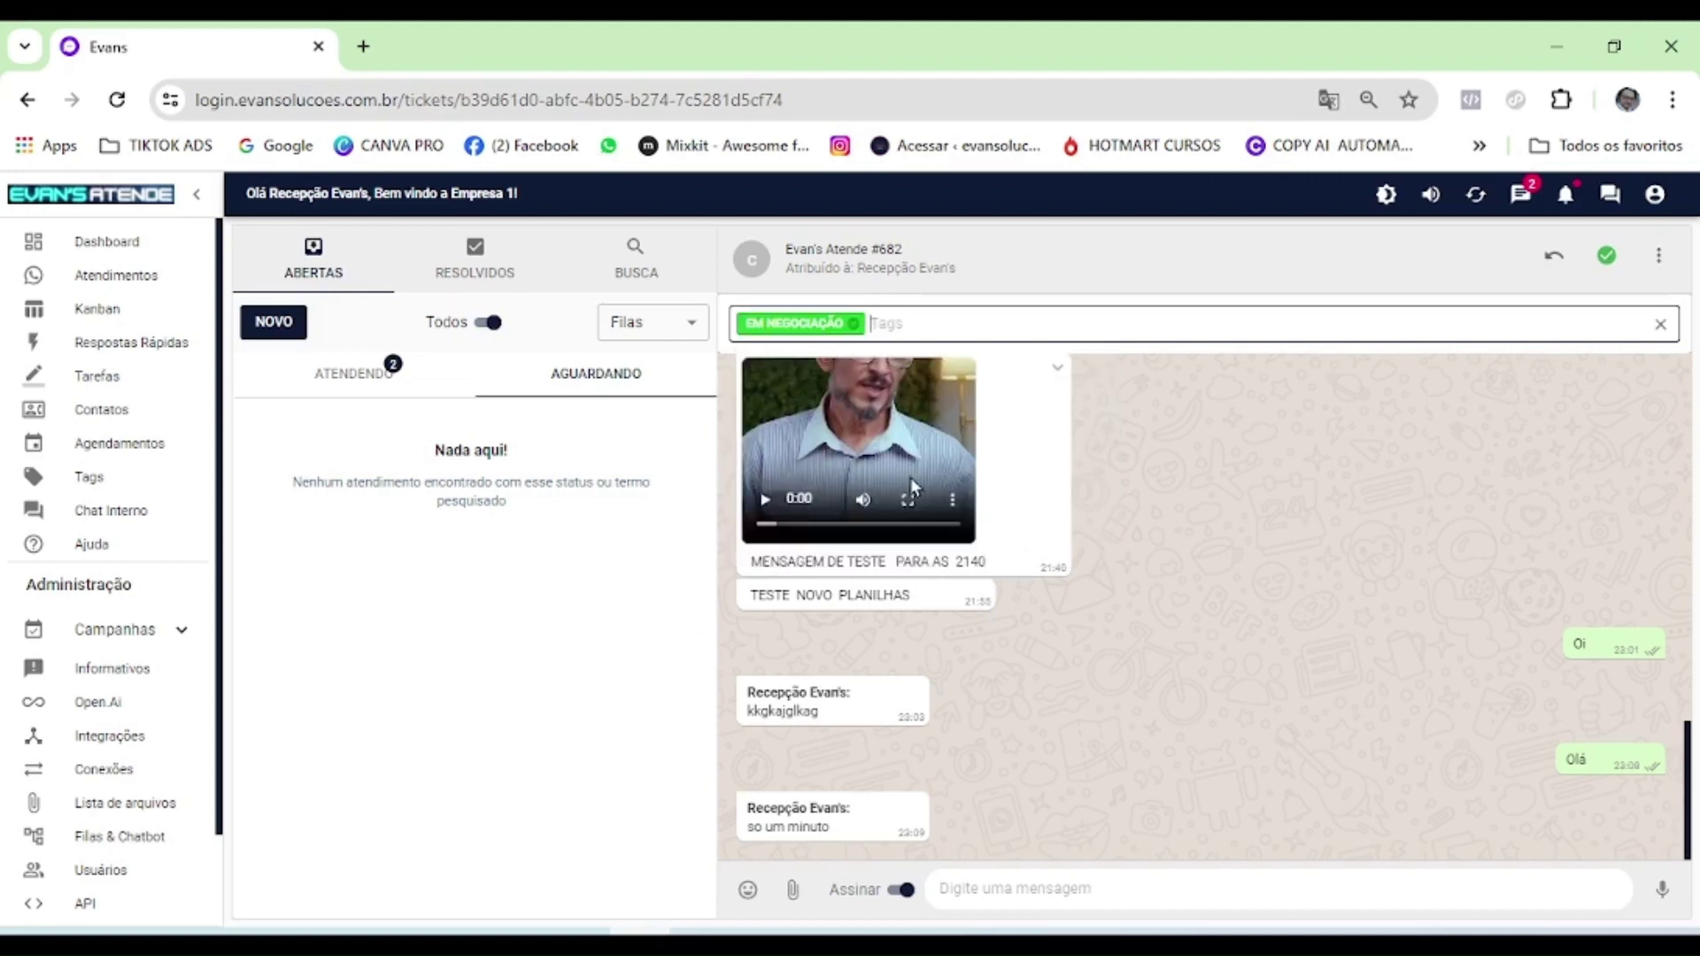
pyautogui.click(937, 317)
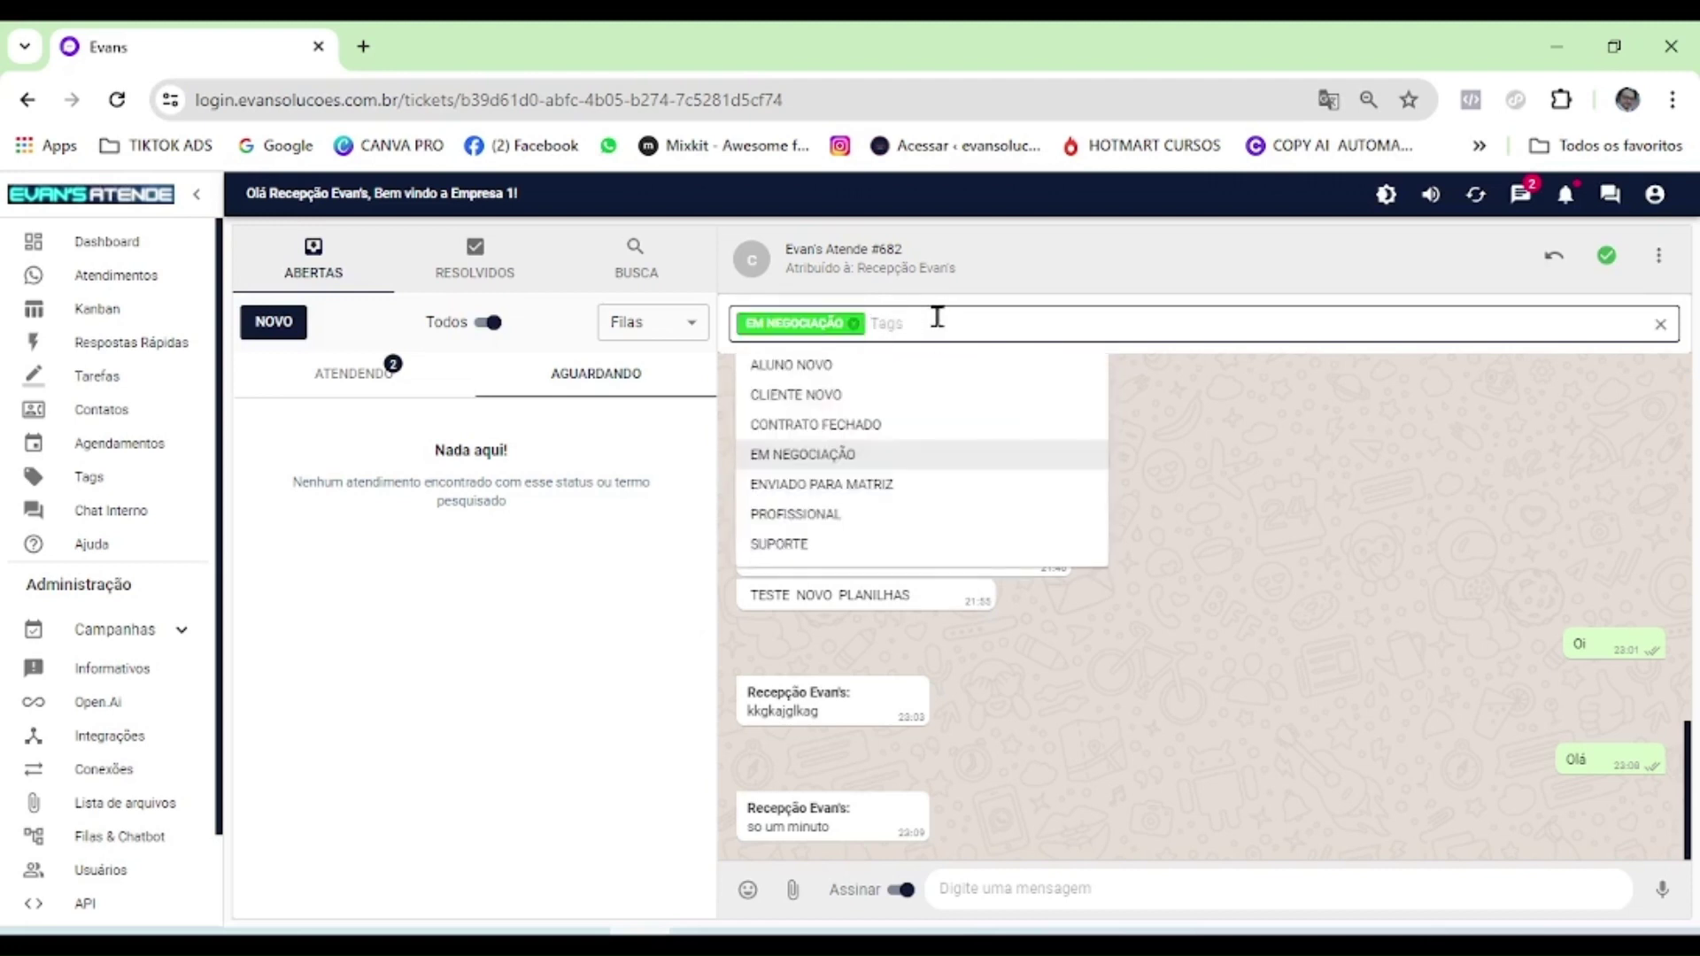
pyautogui.click(852, 434)
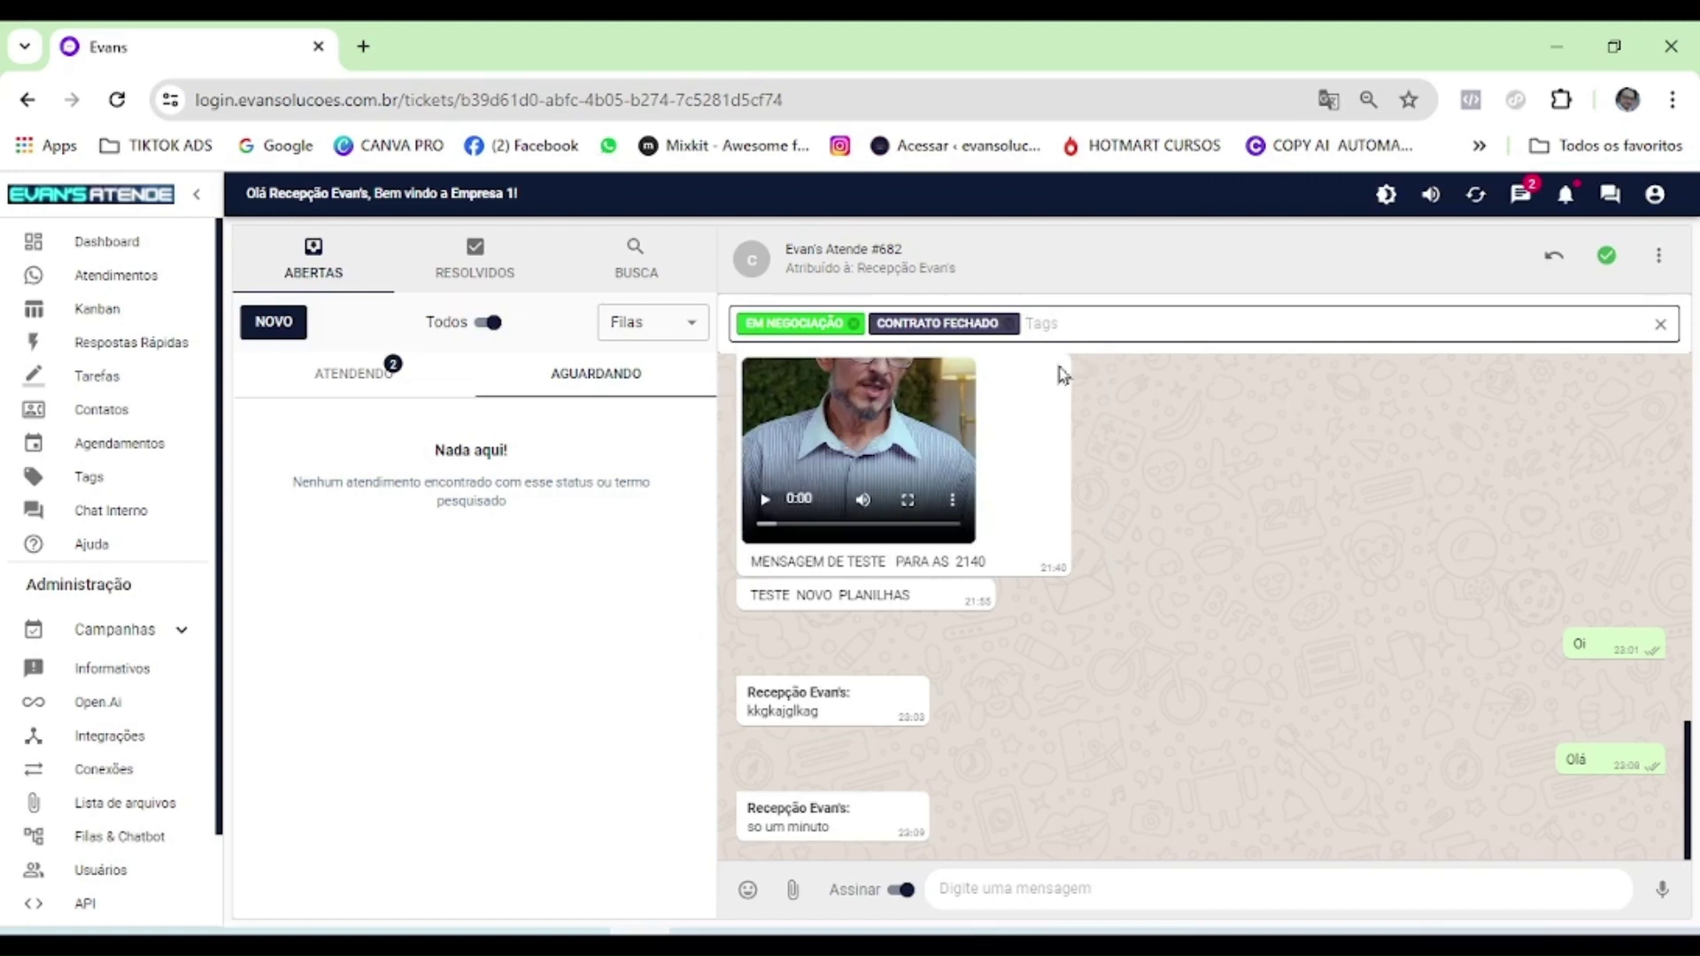
pyautogui.click(1086, 317)
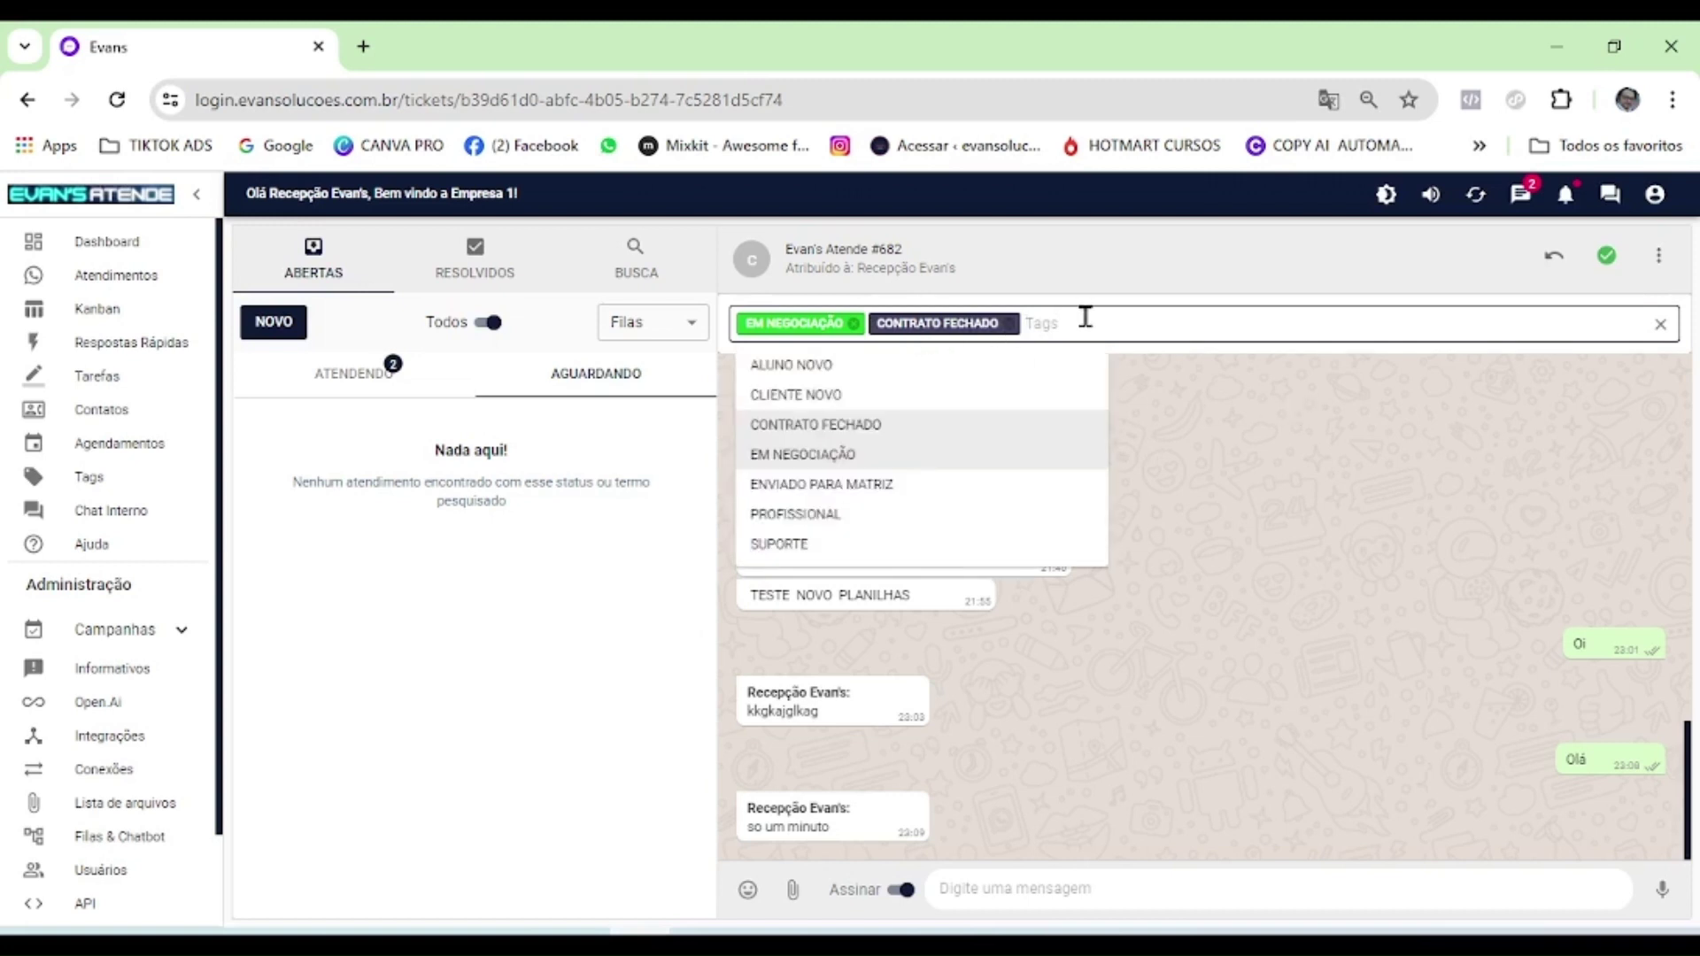
pyautogui.click(895, 492)
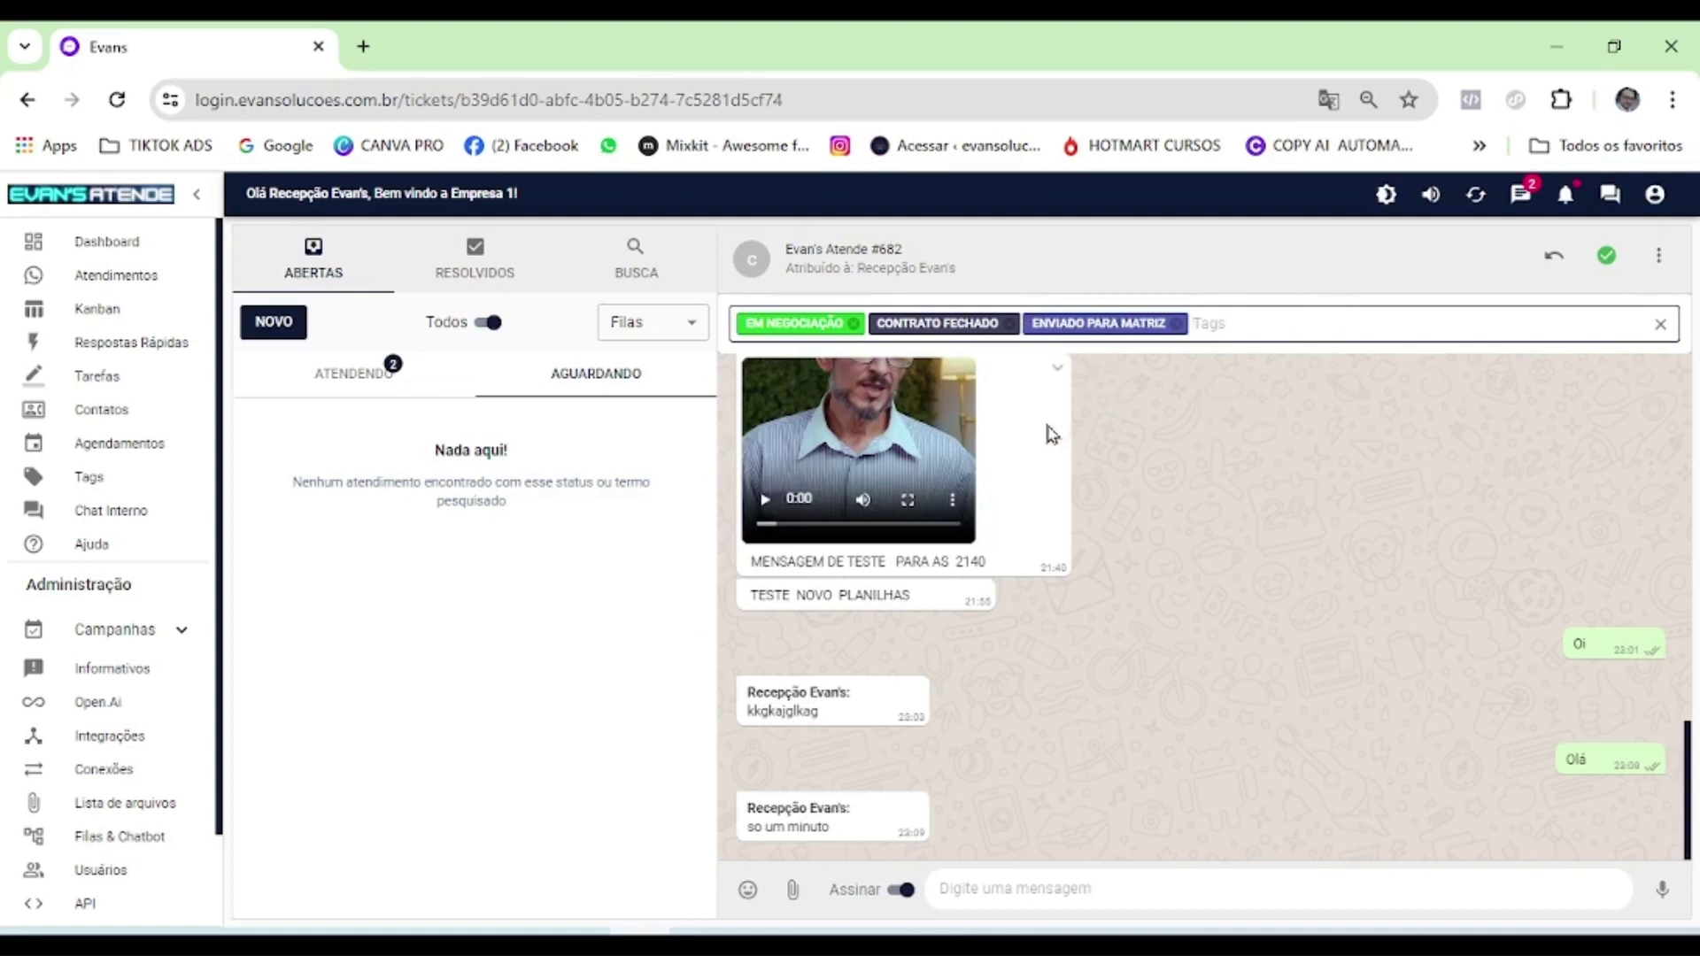
# Remove the ENVIADO PARA MATRIZ and EM NEGOCIAÇÃO tags from the Evan's Atende ticket, keeping CONTRATO FECHADO
pyautogui.click(1176, 323)
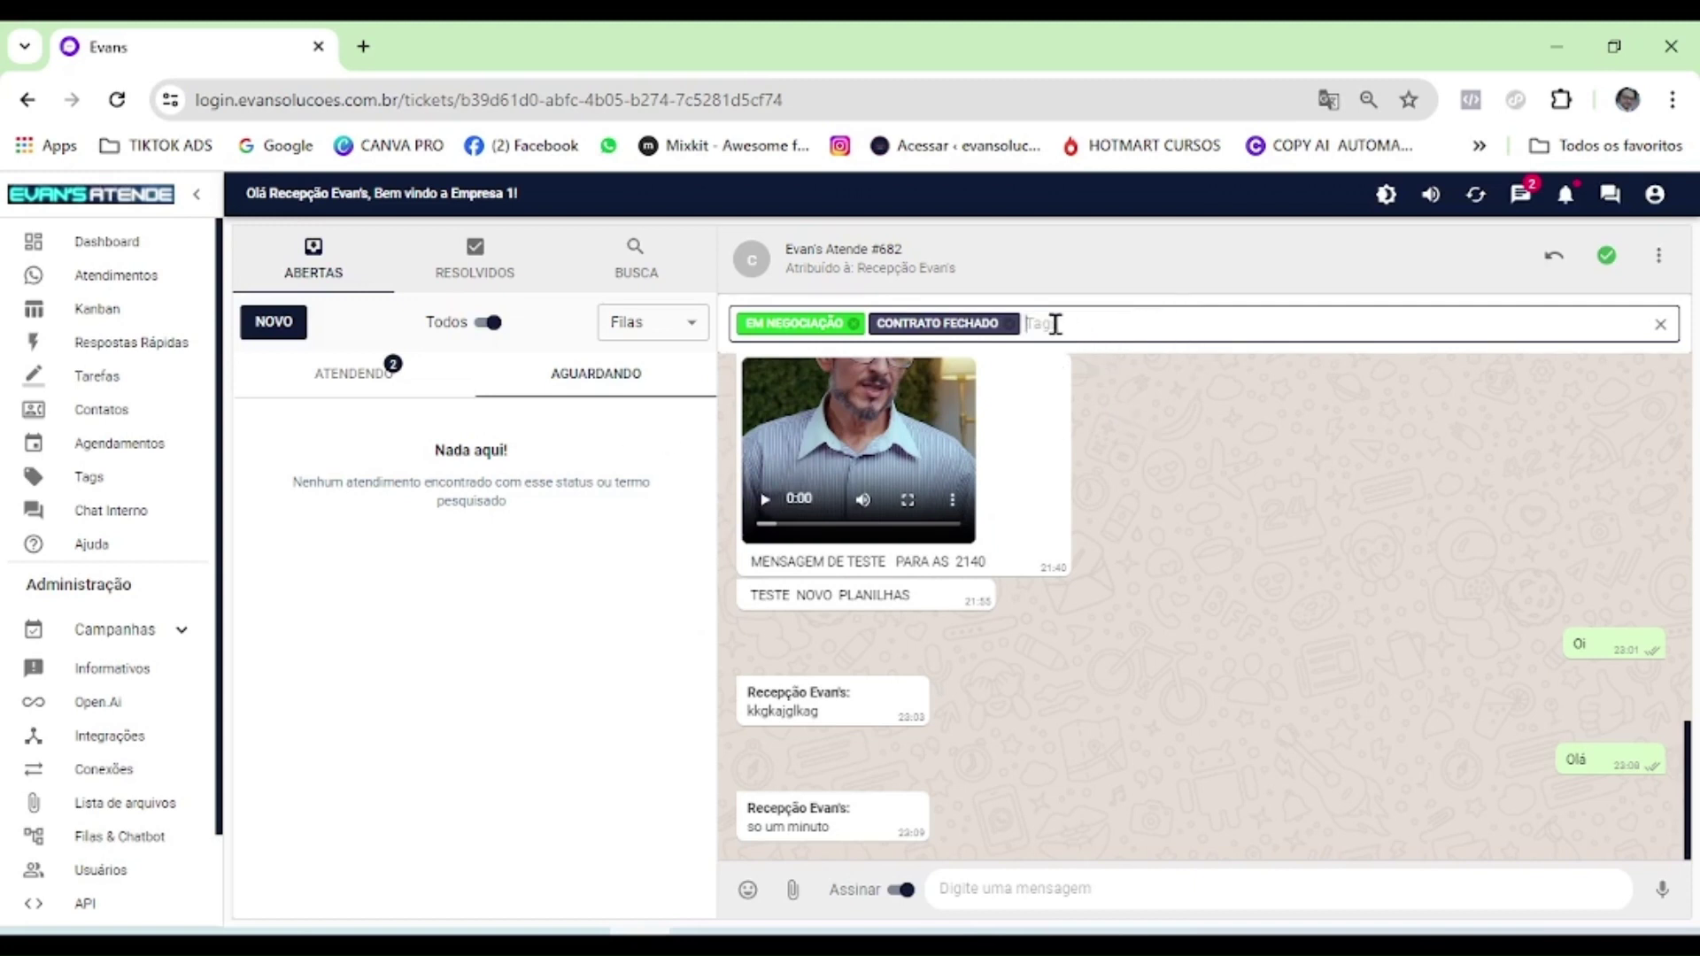
pyautogui.click(853, 324)
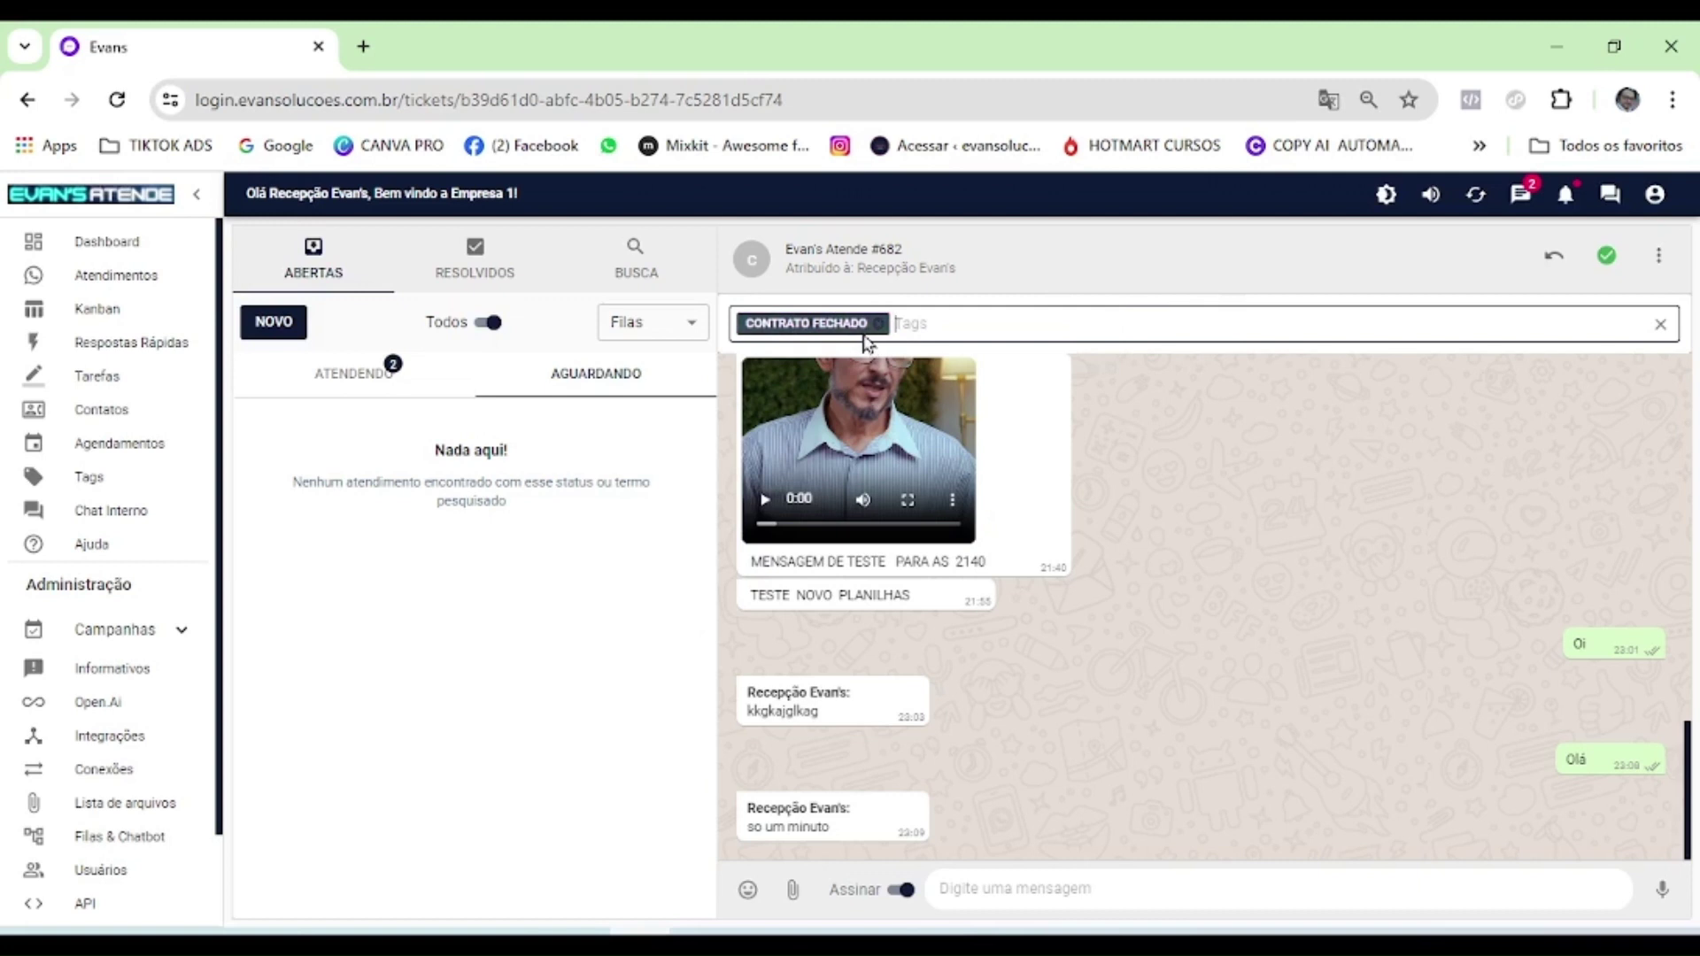
# Move the Evan's Atende card to the ENVIADO PARA MATRIZ column of the Kanban board and return to Atendimentos
pyautogui.click(97, 311)
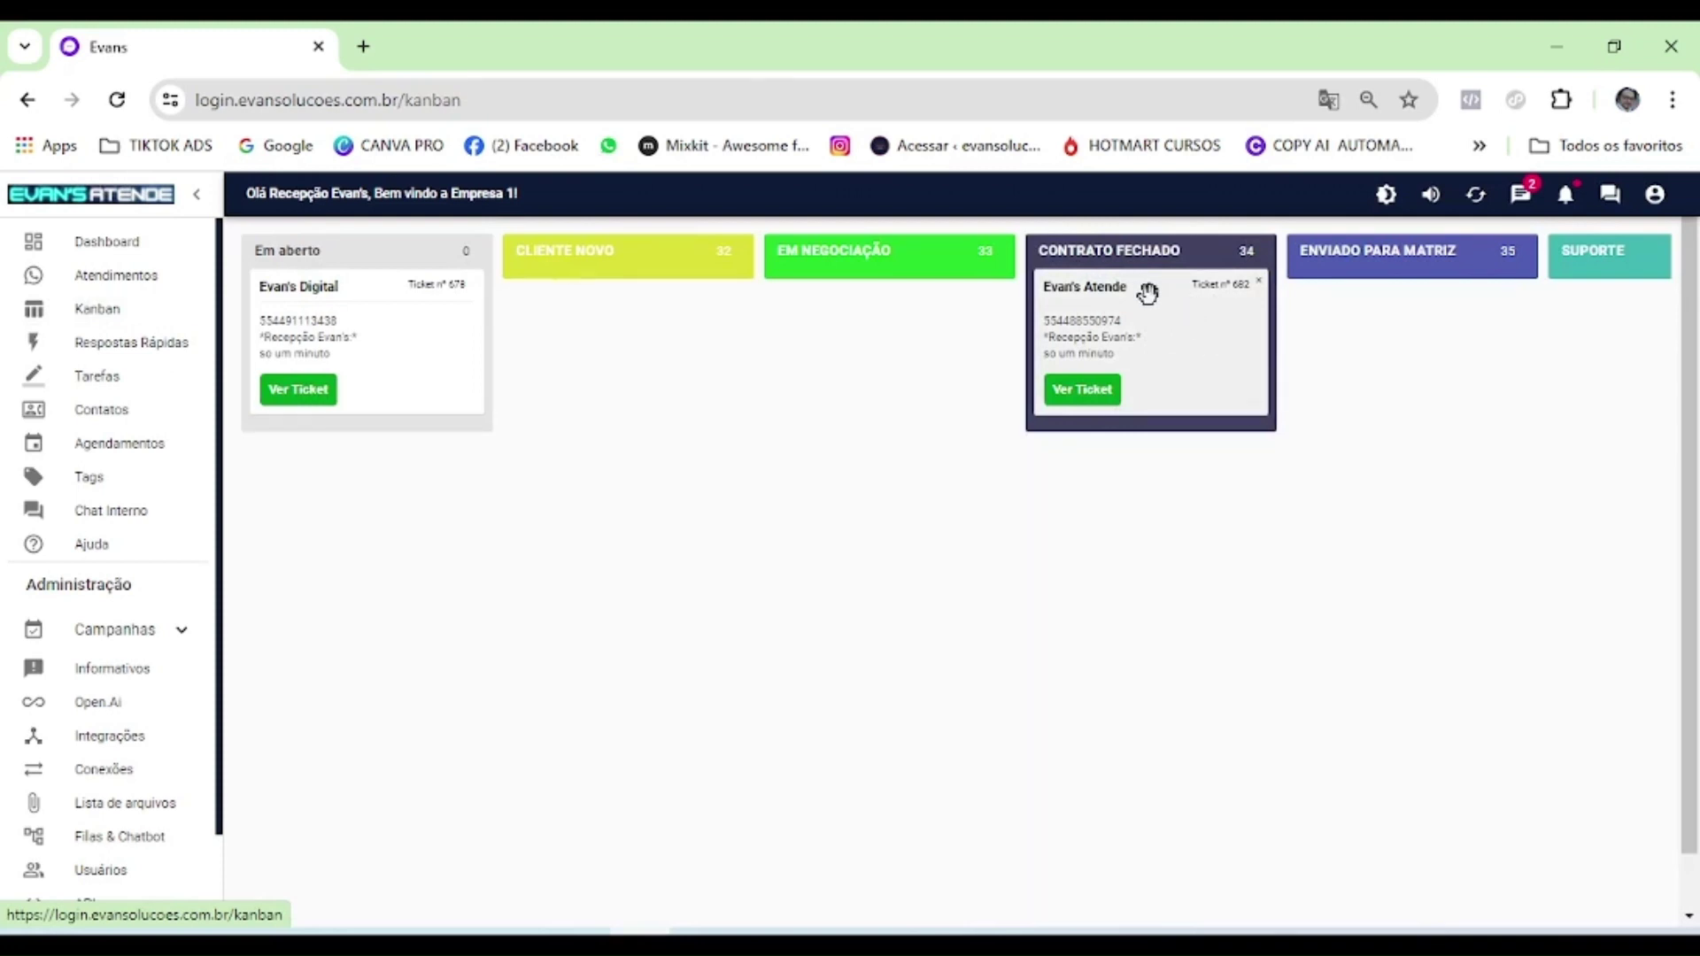
pyautogui.moveTo(1146, 284); pyautogui.dragTo(1414, 275)
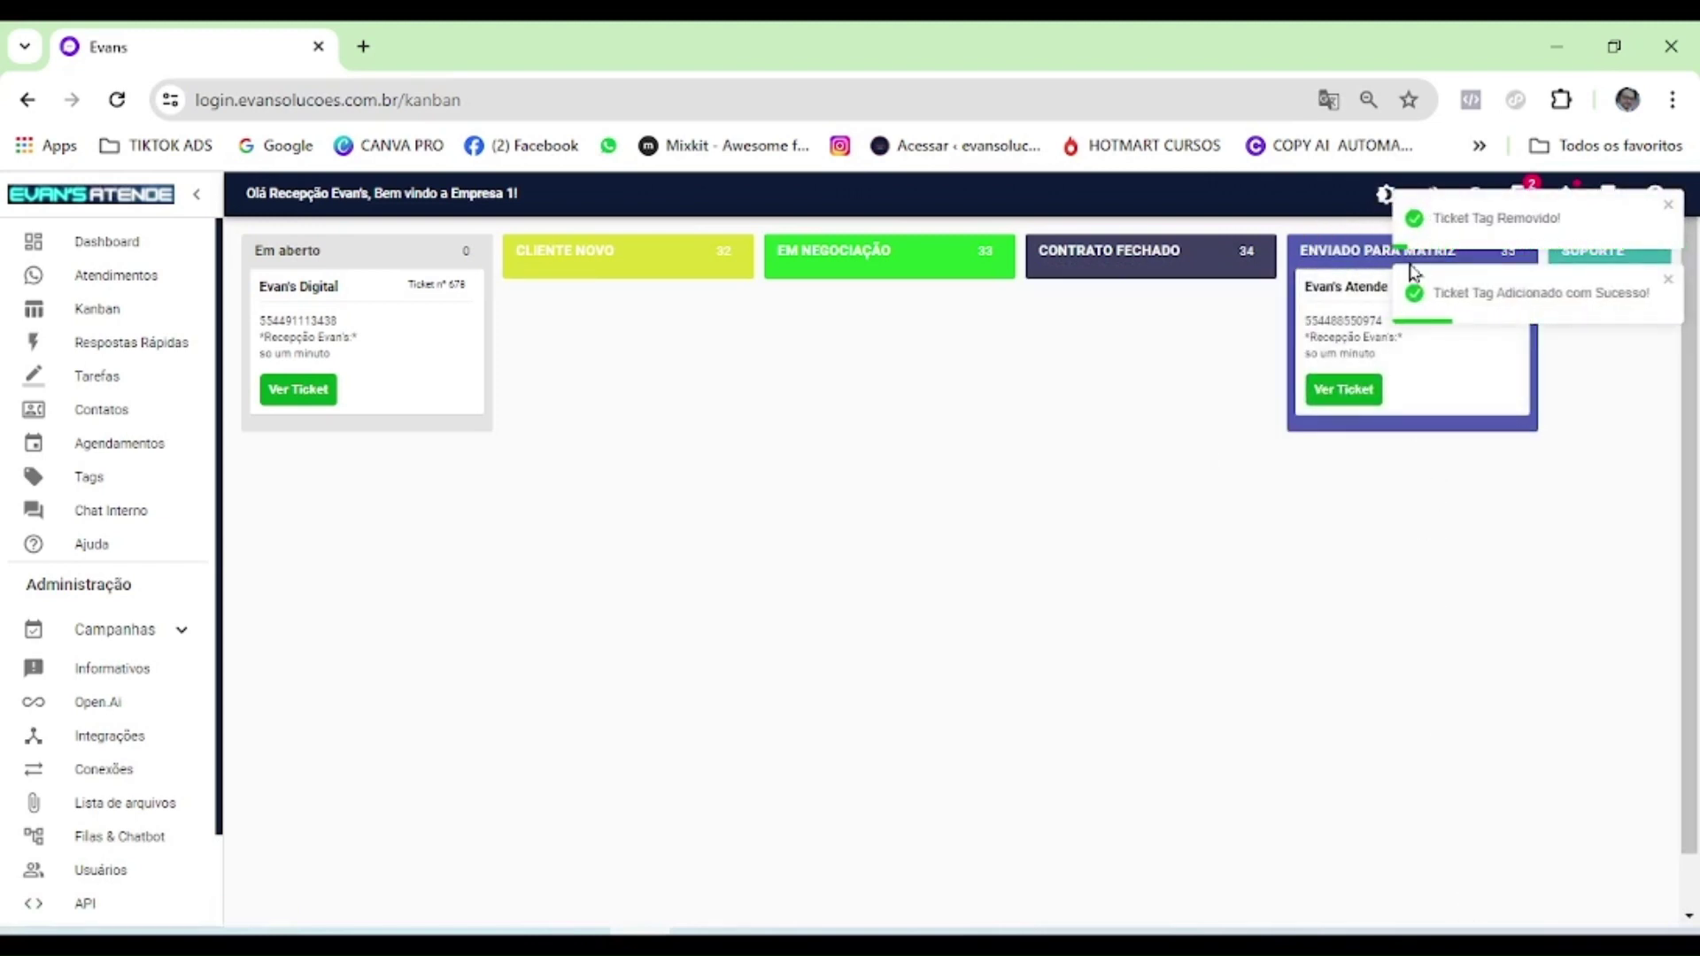
pyautogui.click(117, 278)
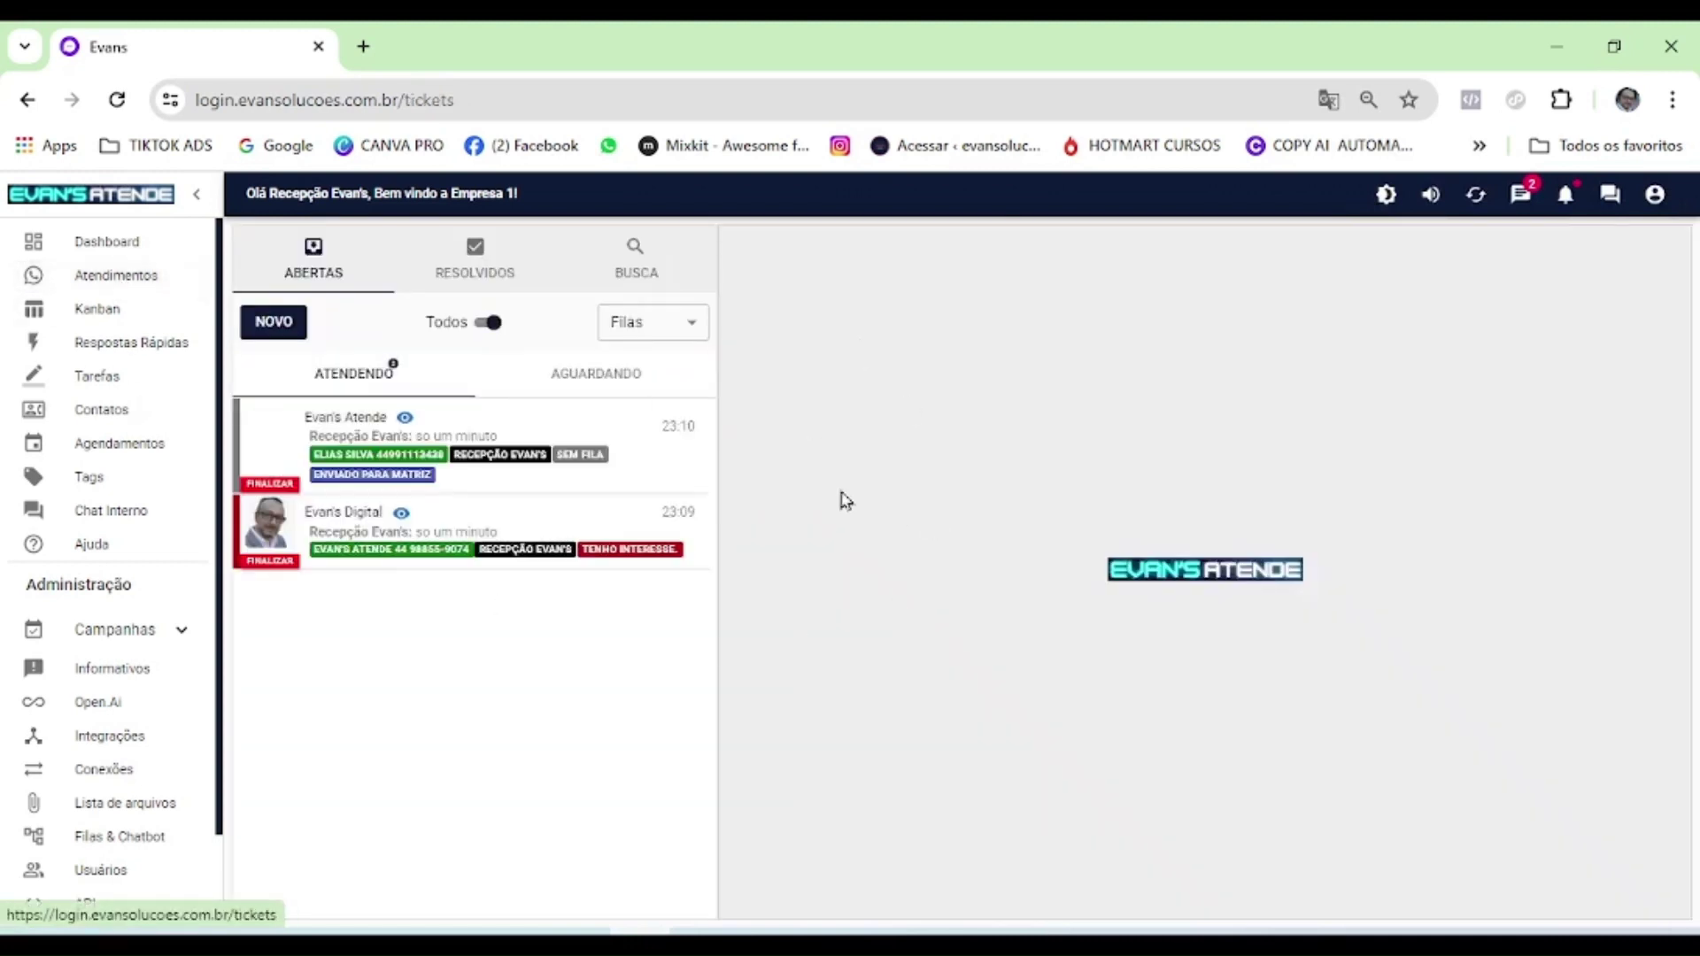